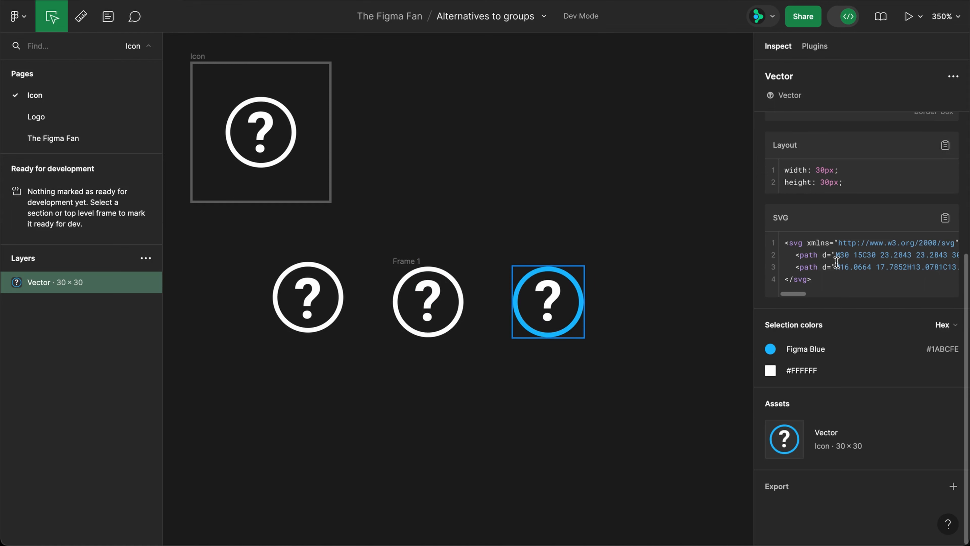
Place a rectangle about 301 × 81 with fill 000000 behind the logo and The Figma Fan text
mouse_move(854, 447)
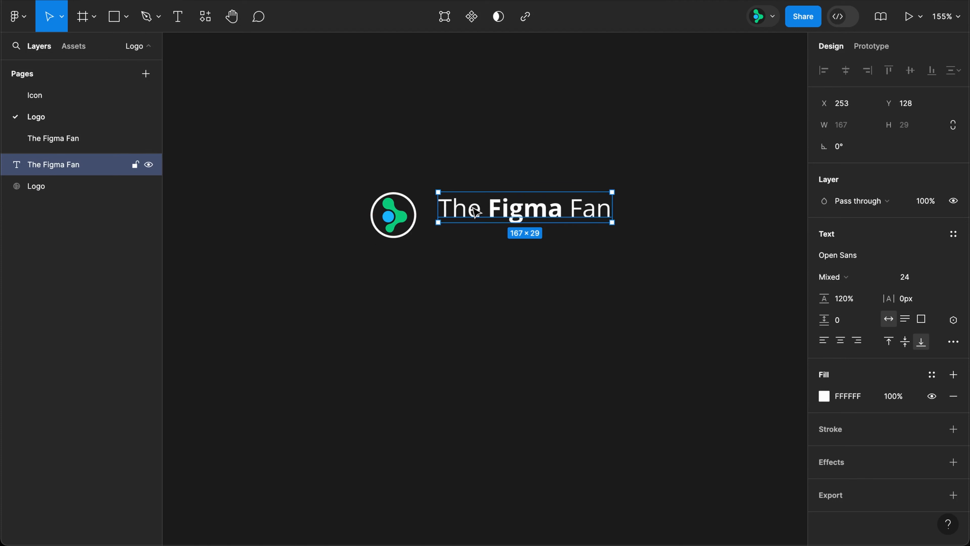
key("r")
left_click_drag(333, 166, 646, 250)
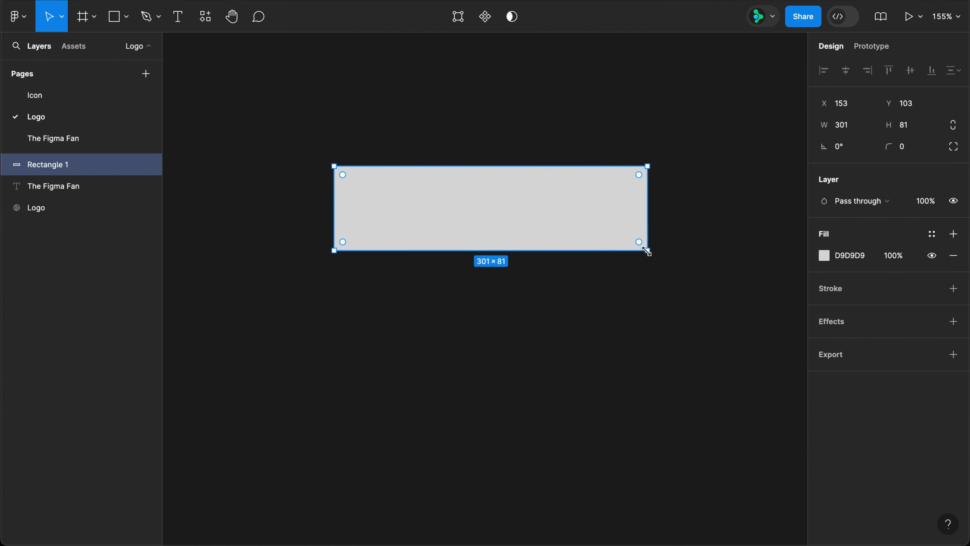
key("bracketleft")
left_click(864, 256)
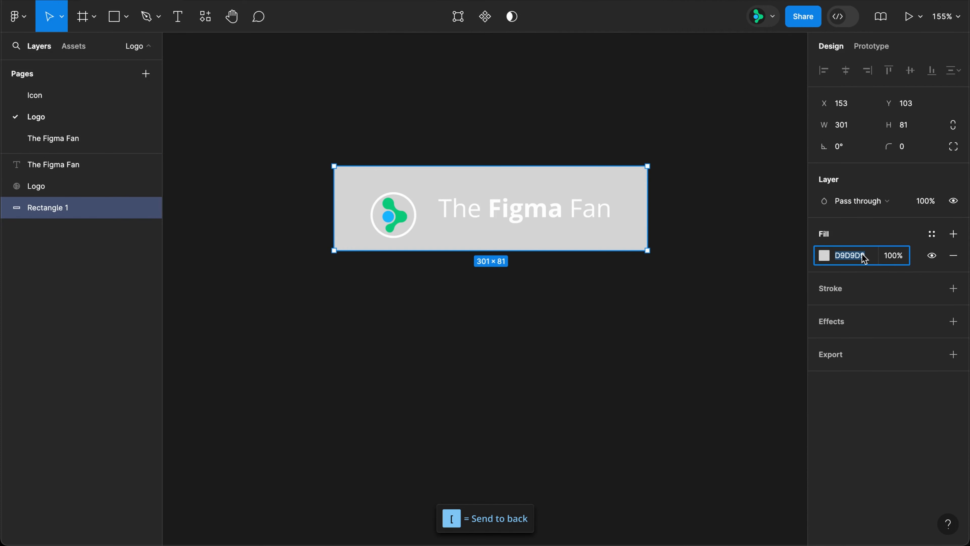
key("Return")
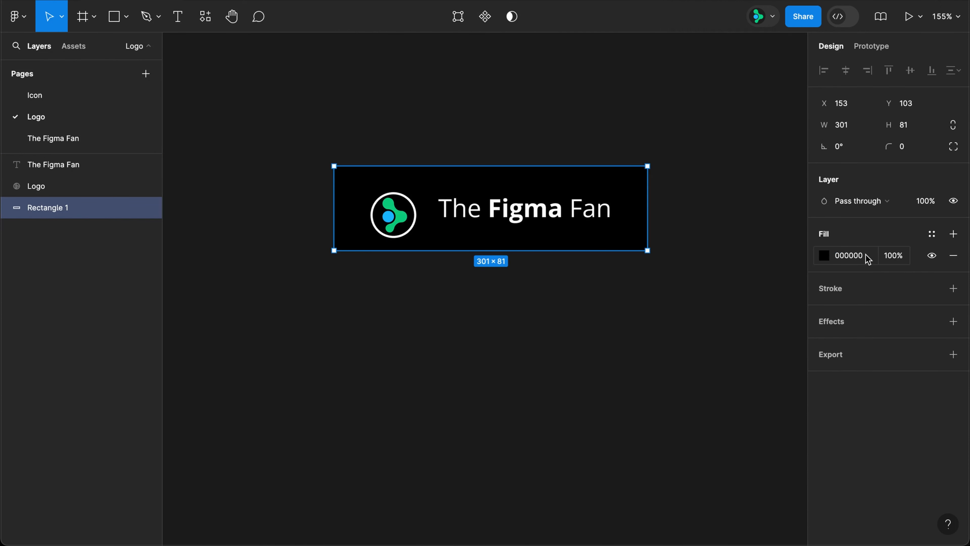
Vertically center the logo, text and rectangle on each other, and tighten the horizontal spacing between logo and text
key("super+a")
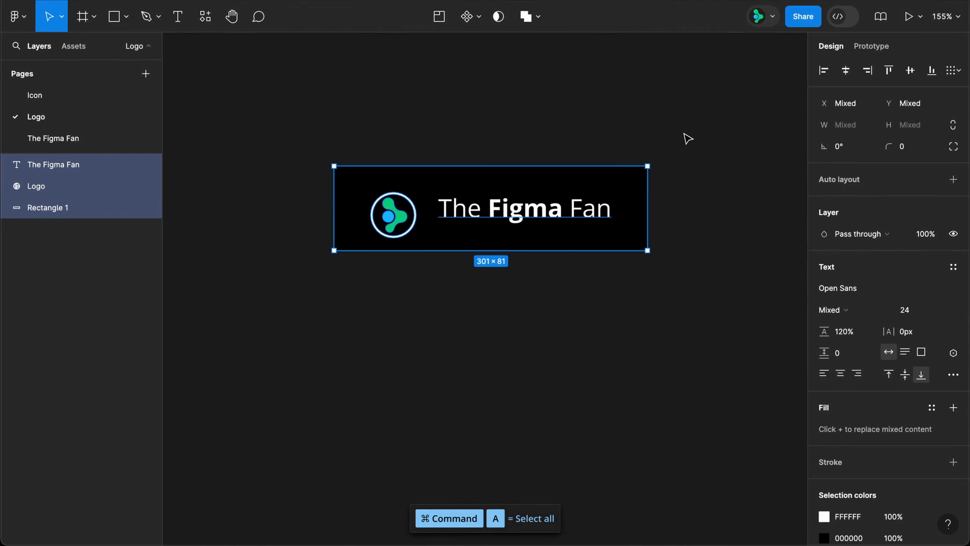
key("alt+v")
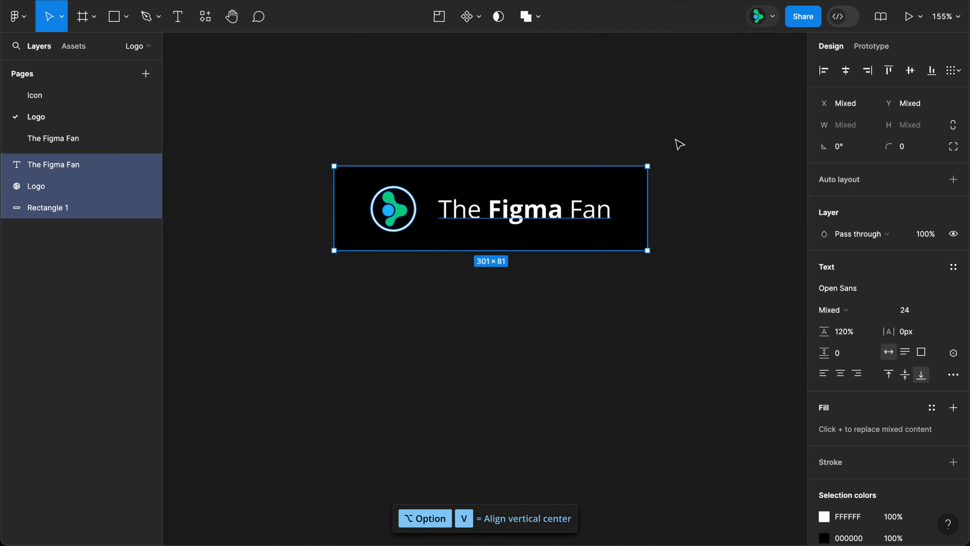
left_click(489, 215)
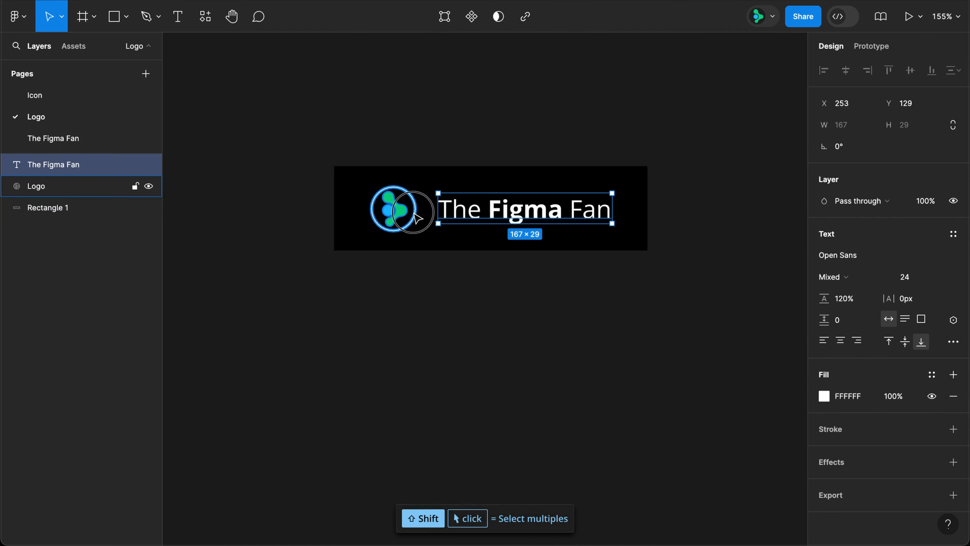
left_click(391, 210, "shift")
left_click(846, 172)
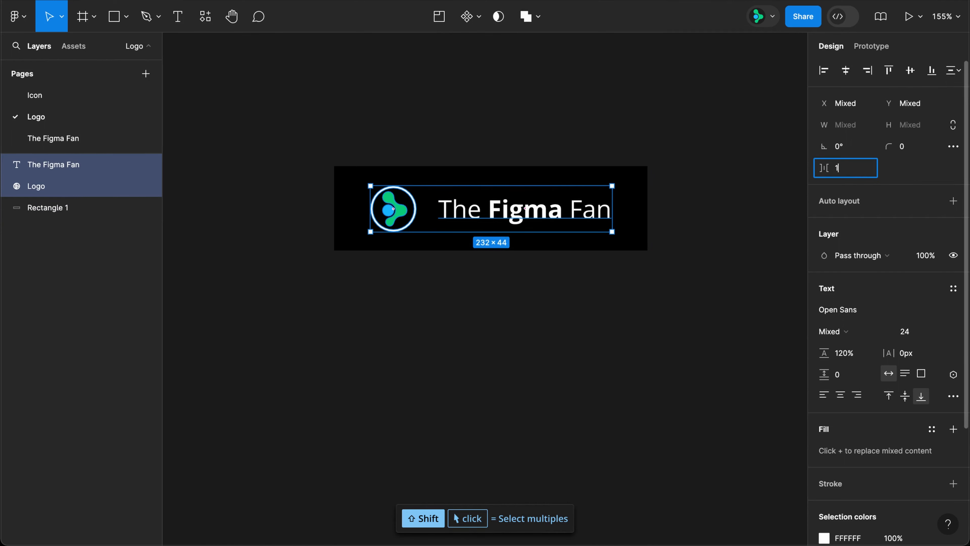
type("1")
key("Return")
Group the text, logo and rectangle, and resize the group from its lower-right corner
key("super+a")
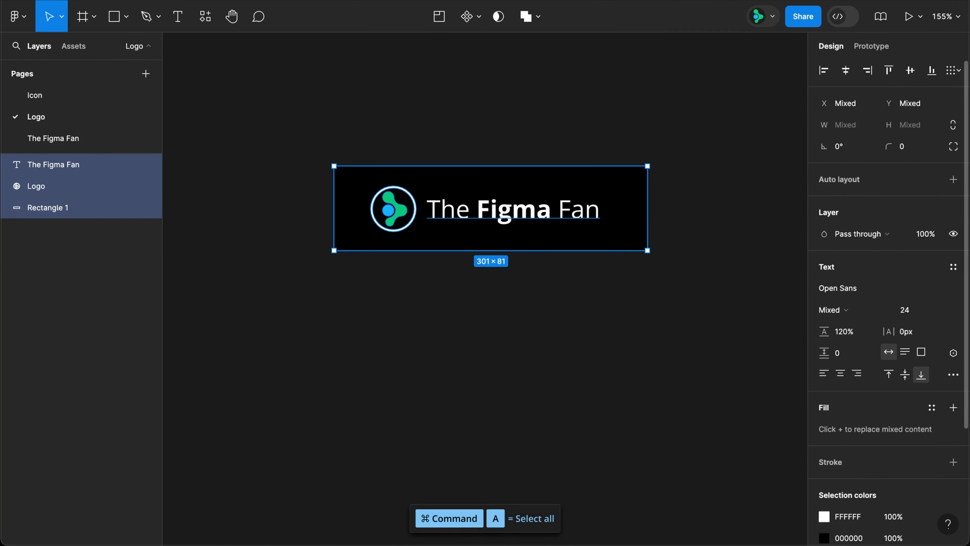
key("super+g")
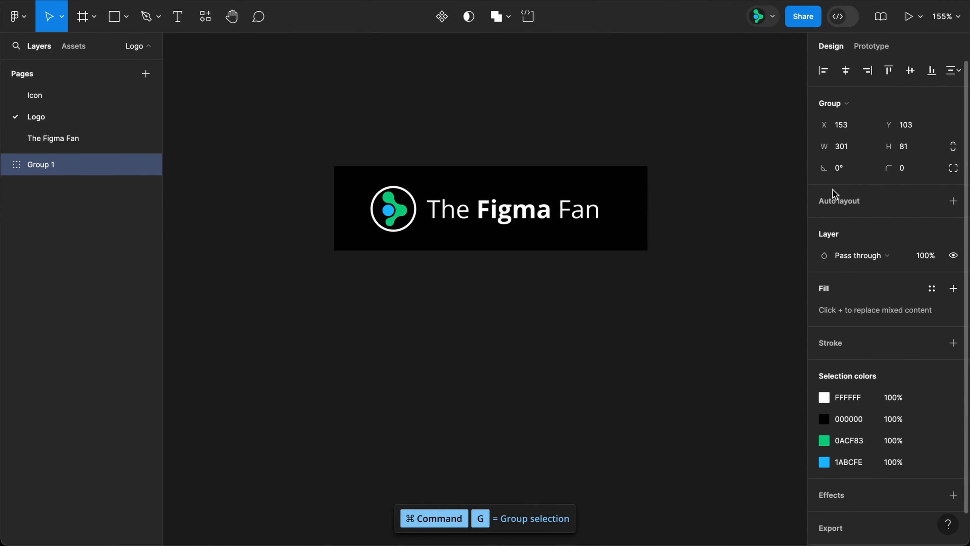
left_click_drag(645, 249, 702, 237)
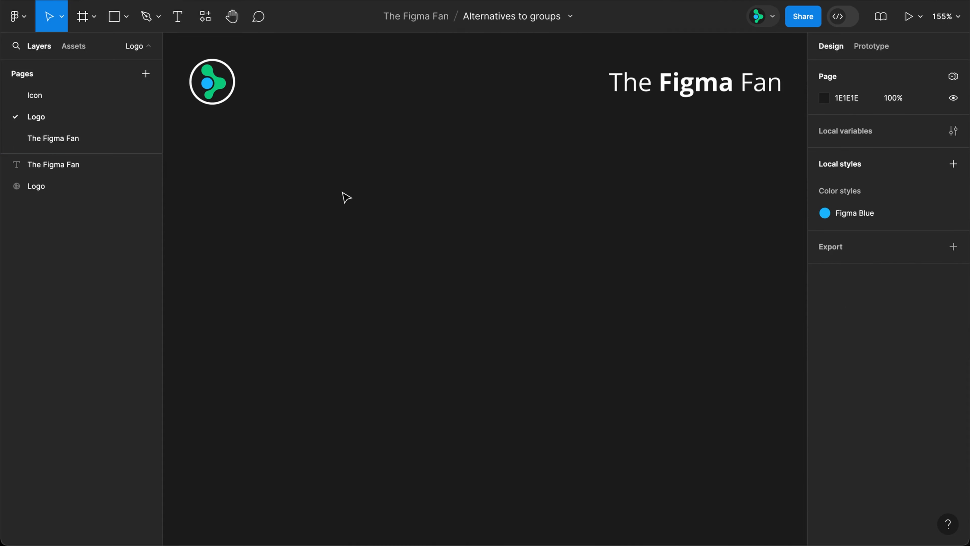
Draw a frame about 299 × 159 between the logo and the text and set its fill to 000000
key("f")
left_click_drag(323, 180, 634, 345)
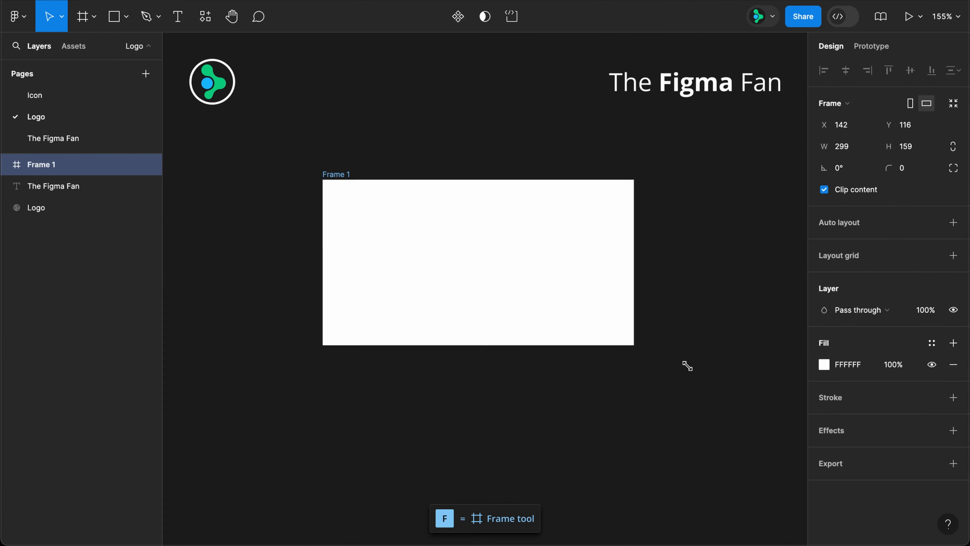
left_click(850, 366)
type("0")
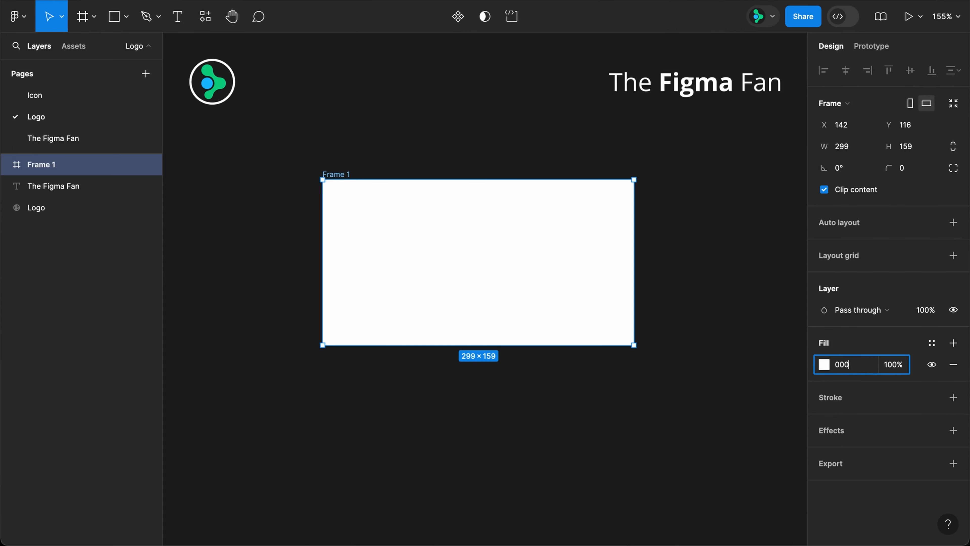
type("00")
key("Return")
Move the logo into the center of the black frame and shrink the frame to about 162 × 91
left_click_drag(212, 81, 487, 266)
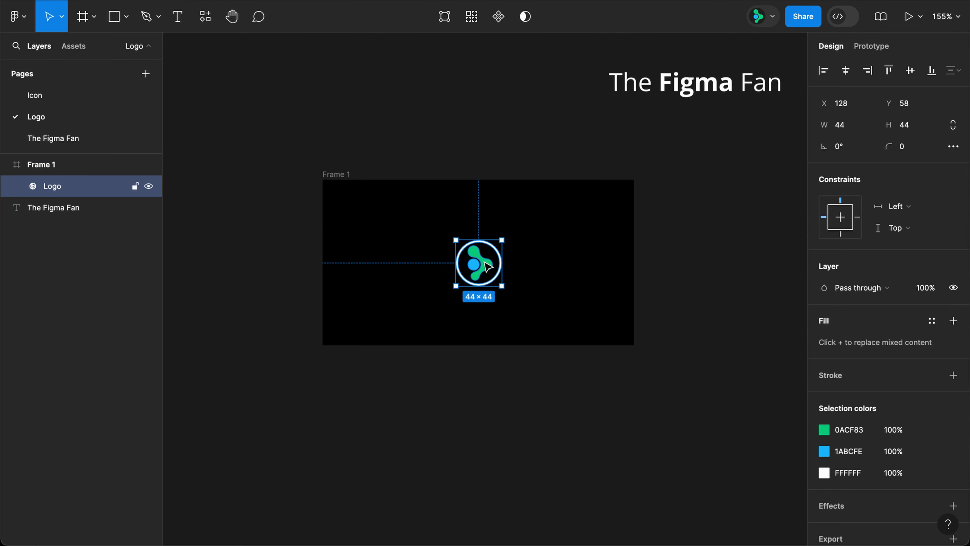
left_click(344, 174)
left_click_drag(626, 266, 492, 285)
left_click_drag(471, 344, 464, 274)
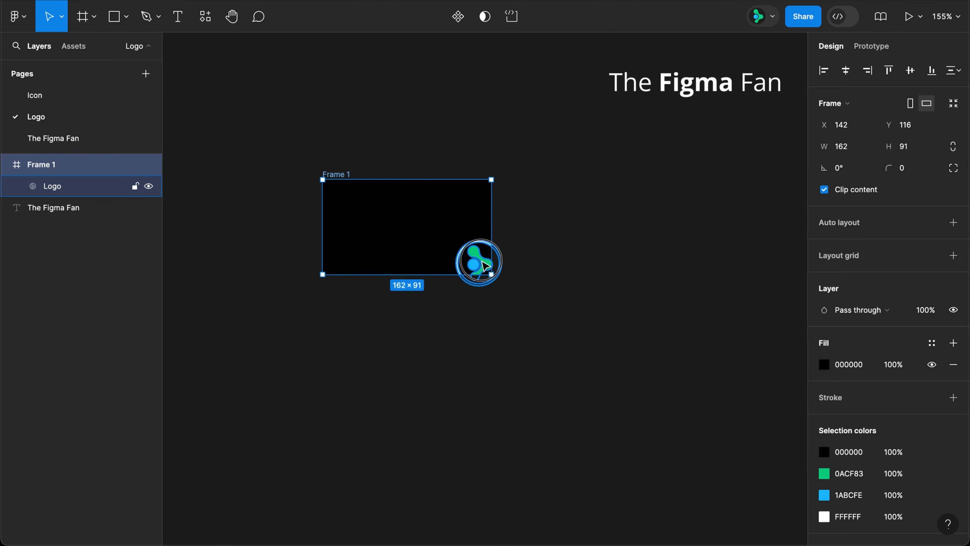
Align and constrain the logo to the frame's left and top, and enlarge the frame from its lower-right corner
left_click(486, 265)
key("alt+a")
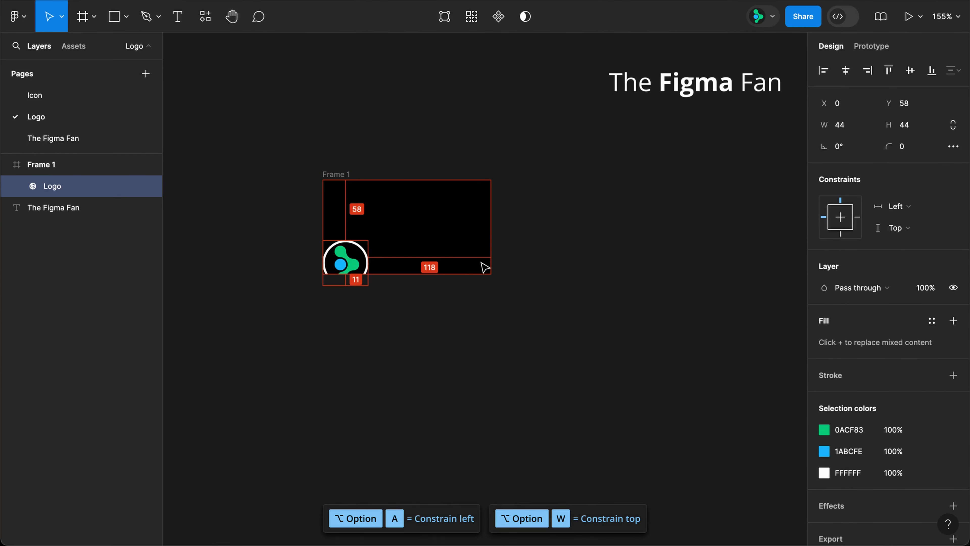
key("alt+w")
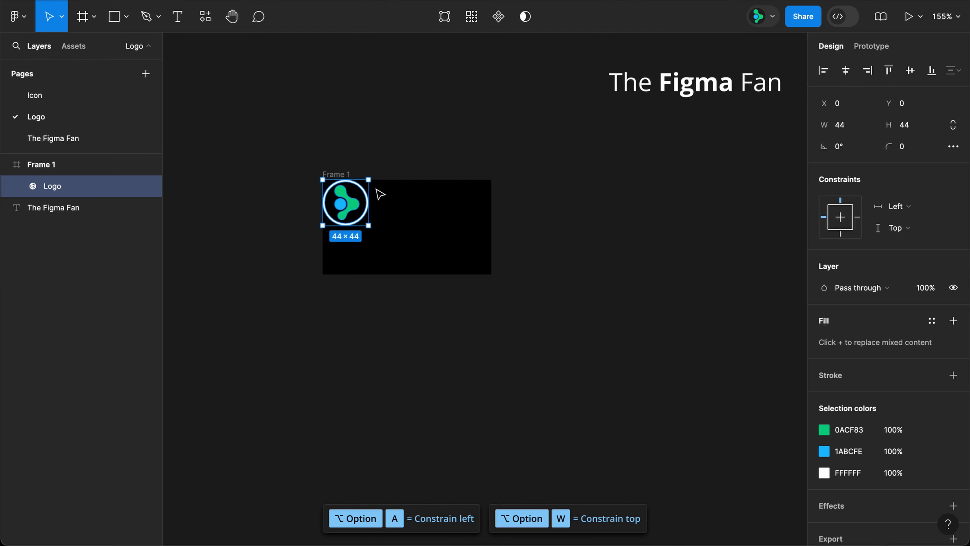
left_click(489, 271)
left_click_drag(496, 277, 592, 333)
Align and constrain the logo to the frame's right and bottom, and widen the frame slightly
left_click(352, 206)
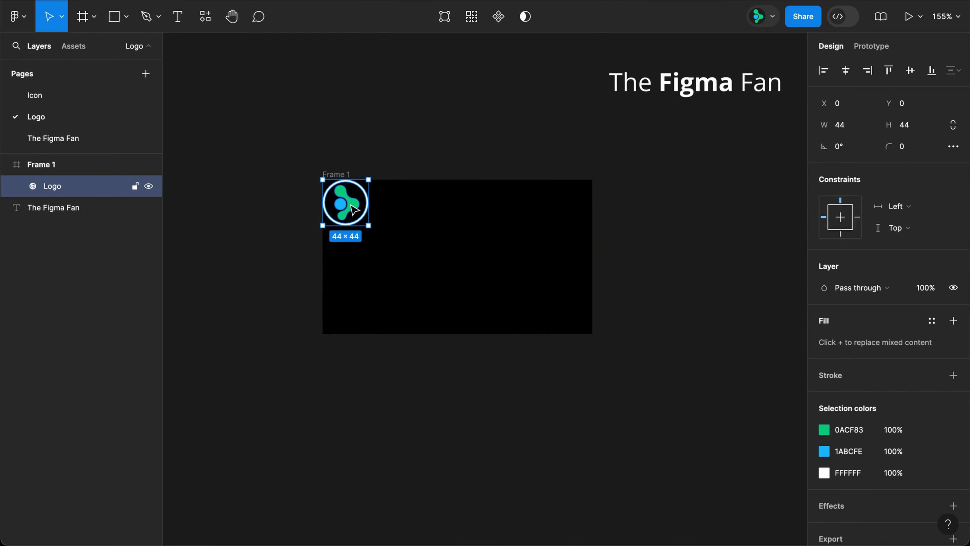
key("alt+d")
key("alt+s")
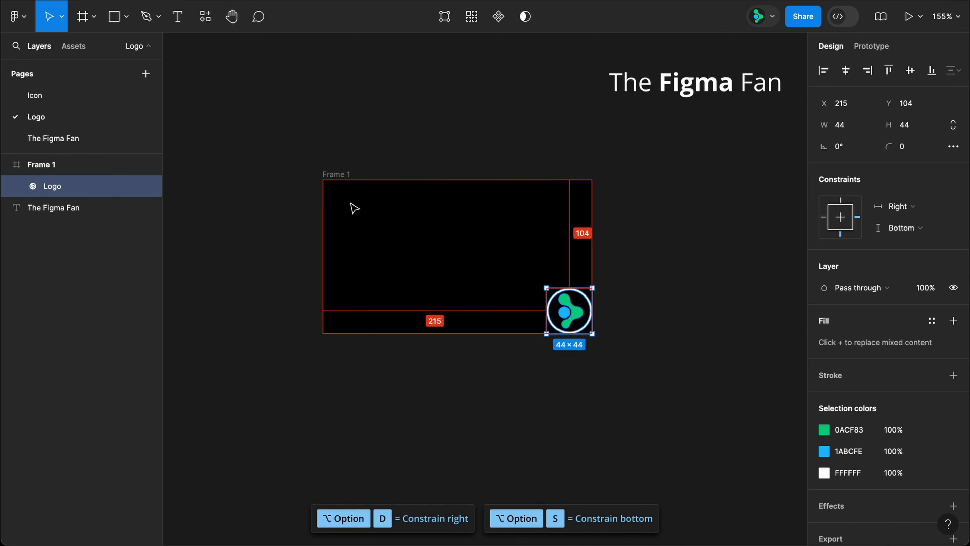
left_click(346, 180)
left_click_drag(592, 333, 616, 334)
Center and constrain the logo horizontally and vertically in the frame, and enlarge the frame from its lower-right corner
left_click(603, 320)
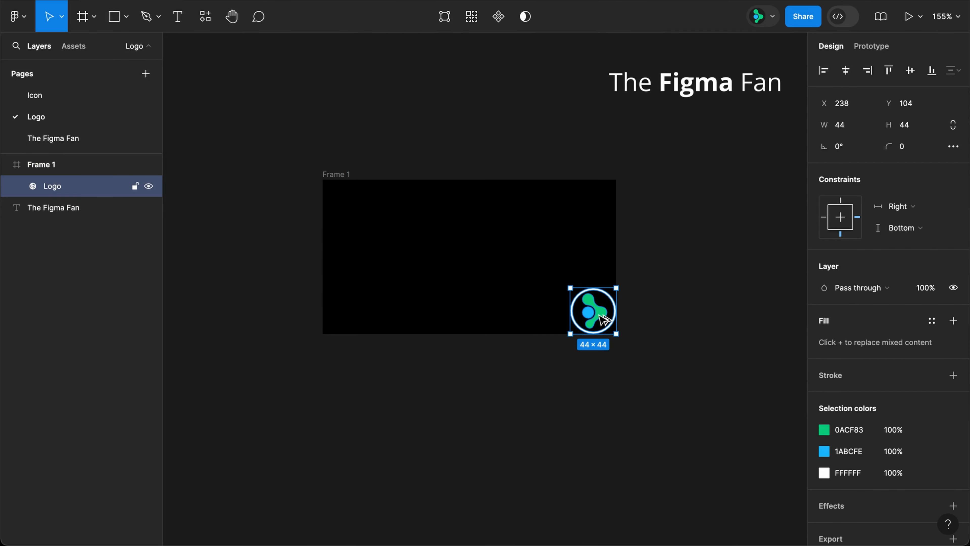
key("alt+h")
key("alt+v")
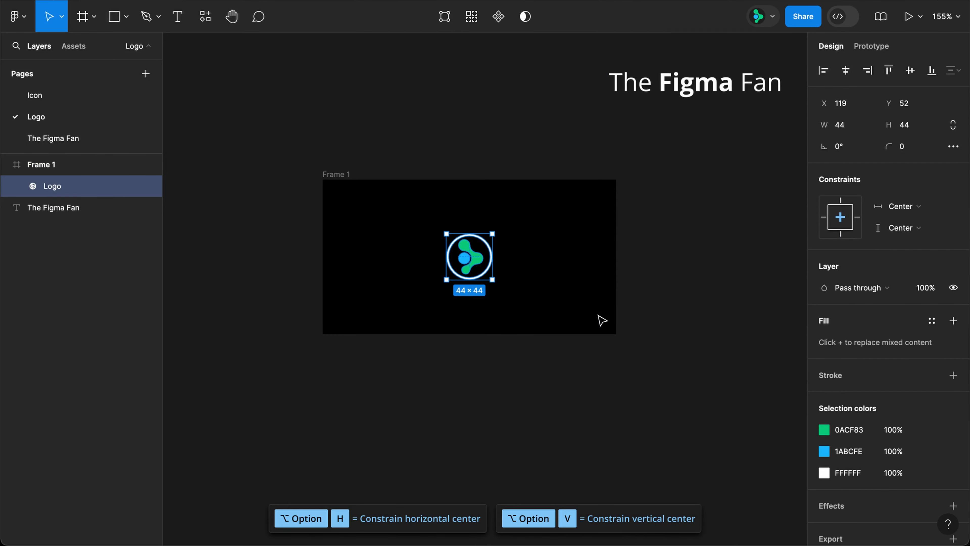
left_click(355, 179)
left_click_drag(615, 334, 641, 369)
Move The Figma Fan text into the frame, constrained to horizontal center and bottom, 20 px above the bottom edge
left_click_drag(699, 92, 484, 337)
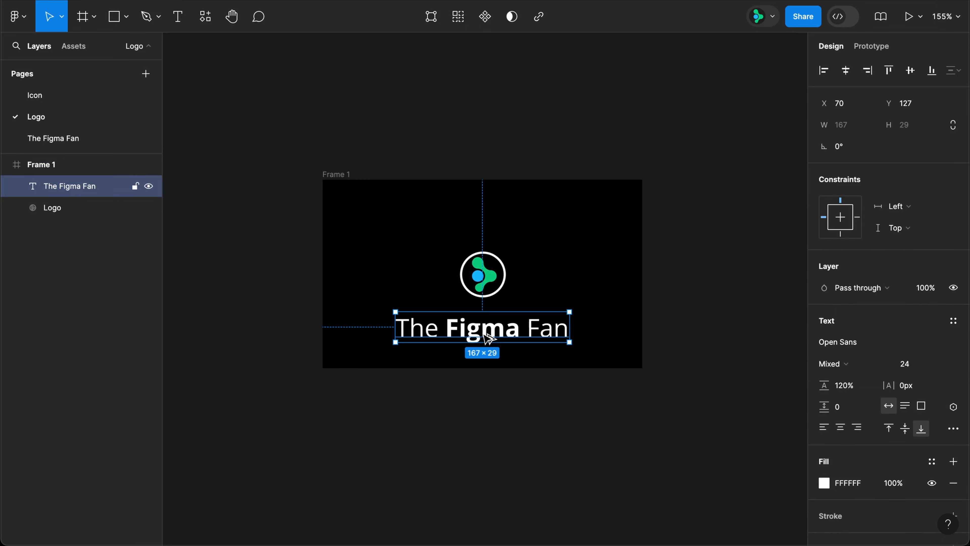
key("alt+h")
key("alt+s")
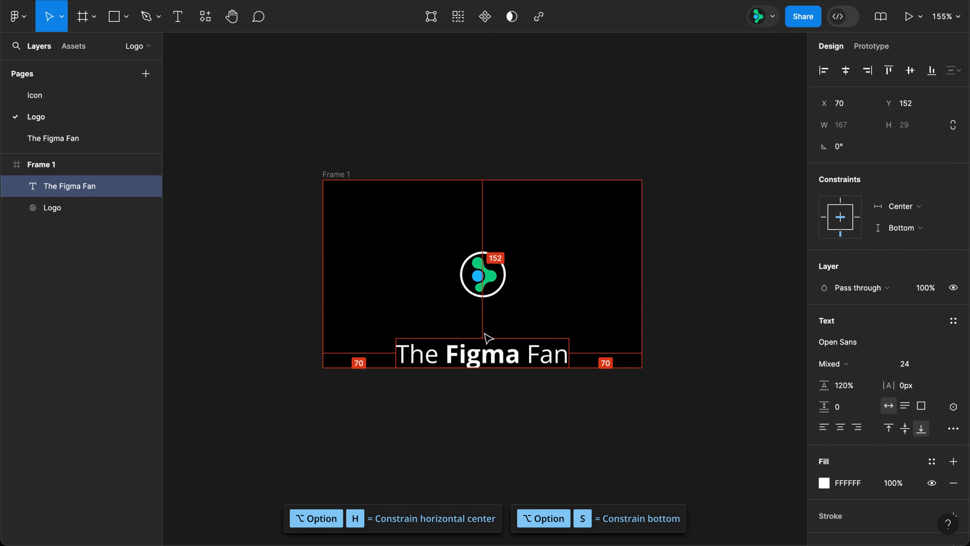
key("shift+Up")
key("shift+Up")
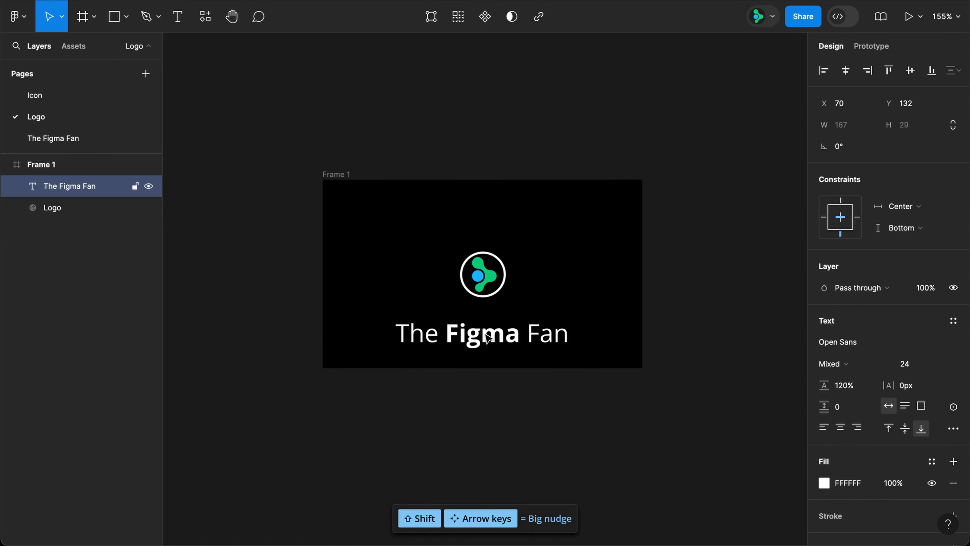
Constrain the logo to the frame's top with a 20 px offset, and resize the frame to about 329 × 132
left_click(492, 281)
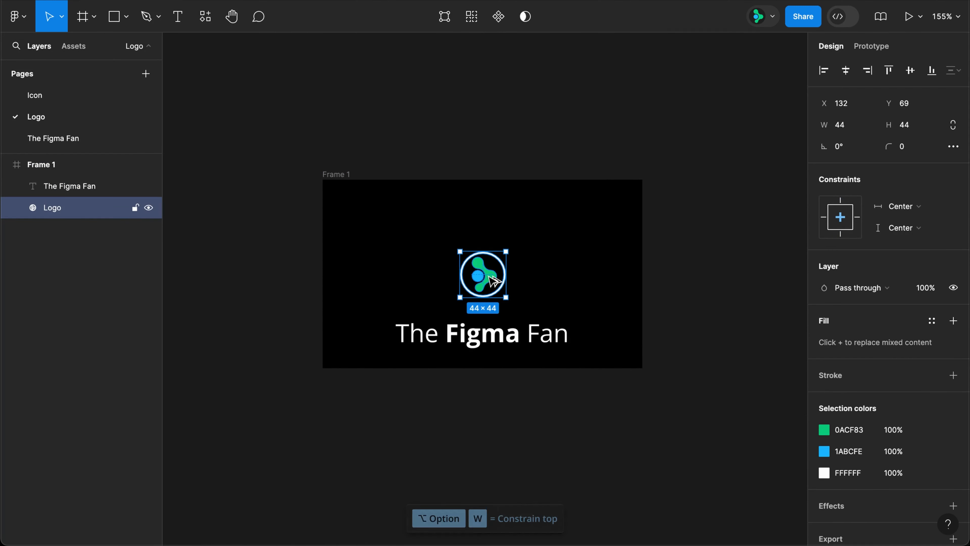
key("alt+w")
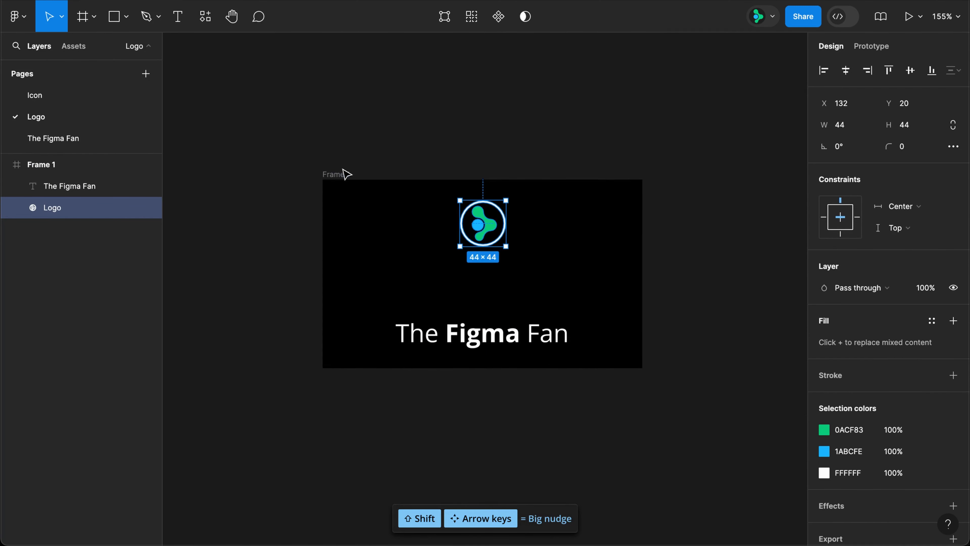
left_click(346, 174)
left_click_drag(574, 367, 603, 298)
left_click_drag(637, 271, 665, 281)
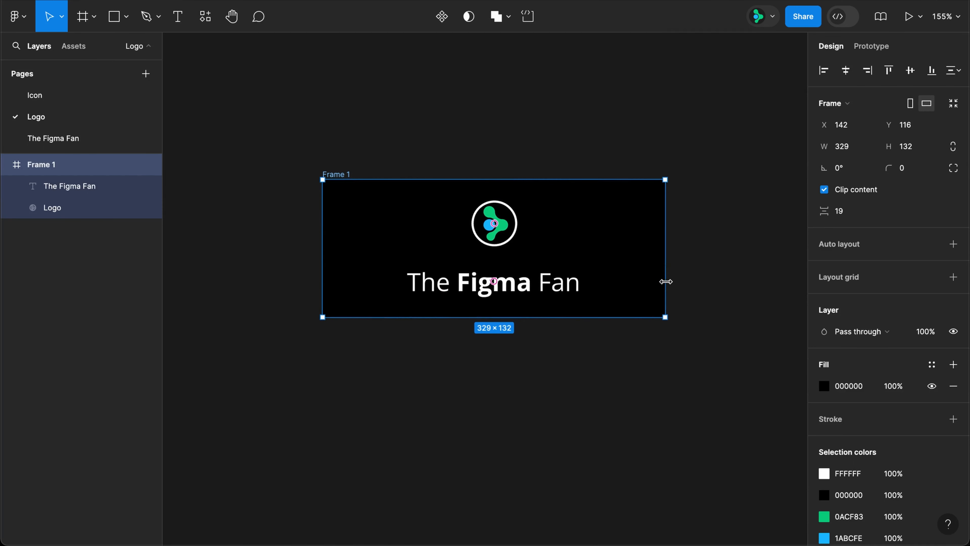
Constrain the logo to the frame's left and vertical center, and nudge it 20 px in from the left edge
left_click(510, 232)
key("alt+a")
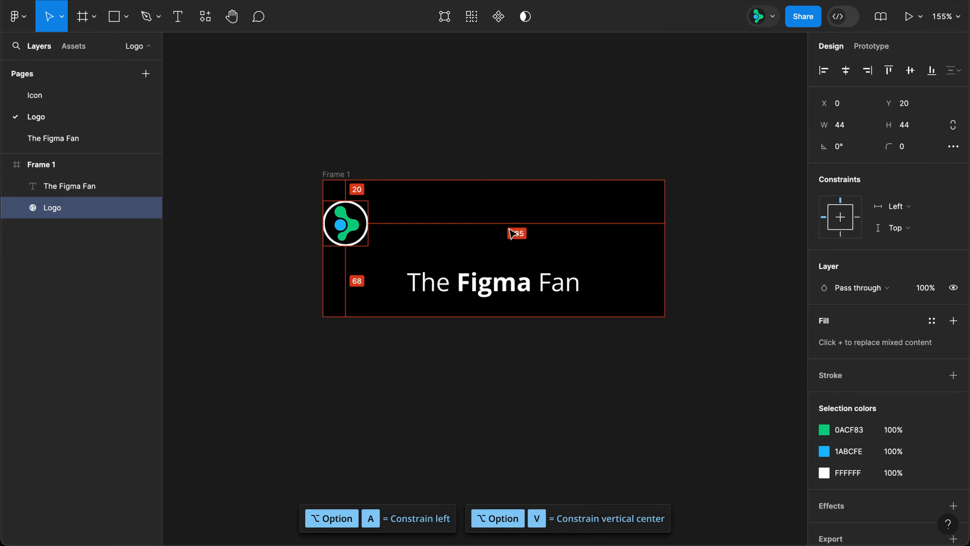
key("alt+v")
key("shift+Right")
key("shift+Right")
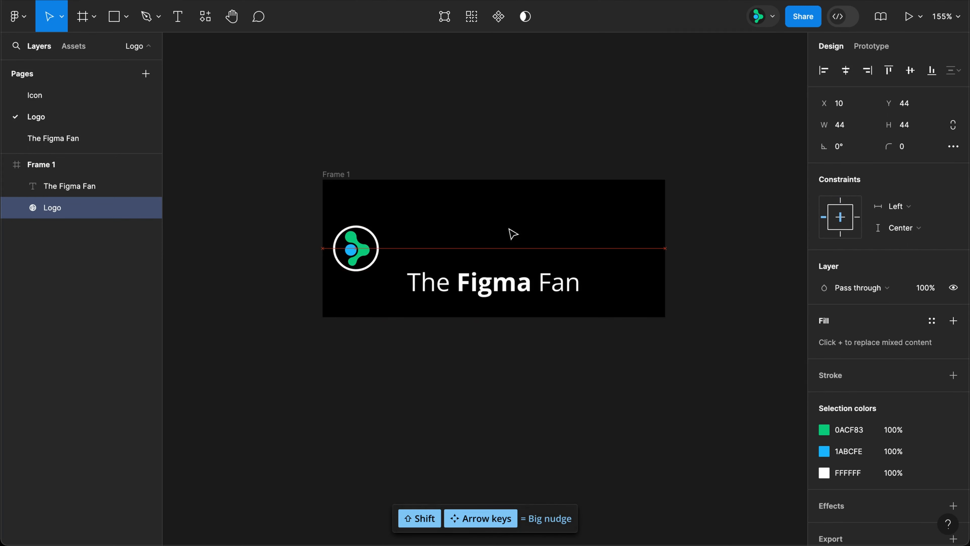
Constrain the text to the frame's vertical center and right, and nudge it 20 px in from the right edge
left_click(510, 285)
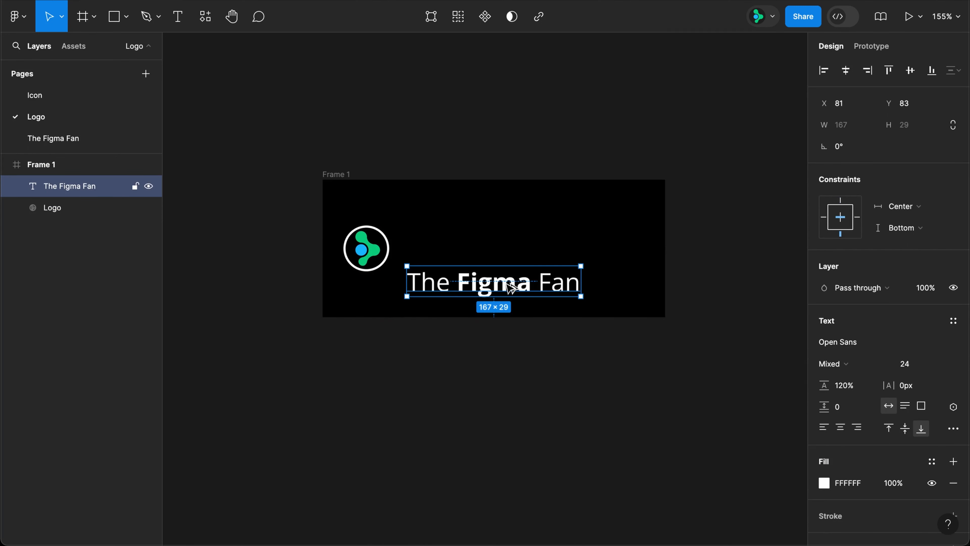
key("alt+v")
key("alt+d")
key("alt+d")
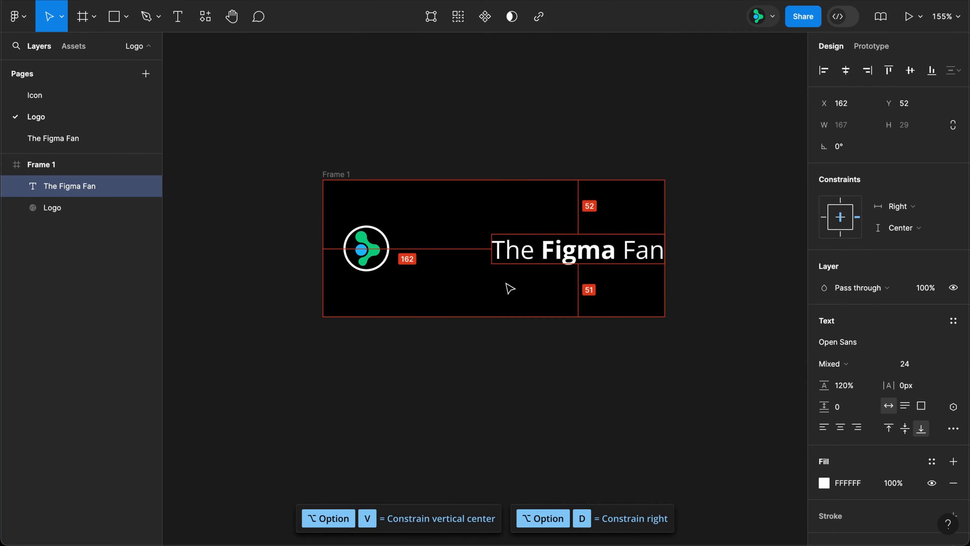
key("shift+Left")
key("shift+Left")
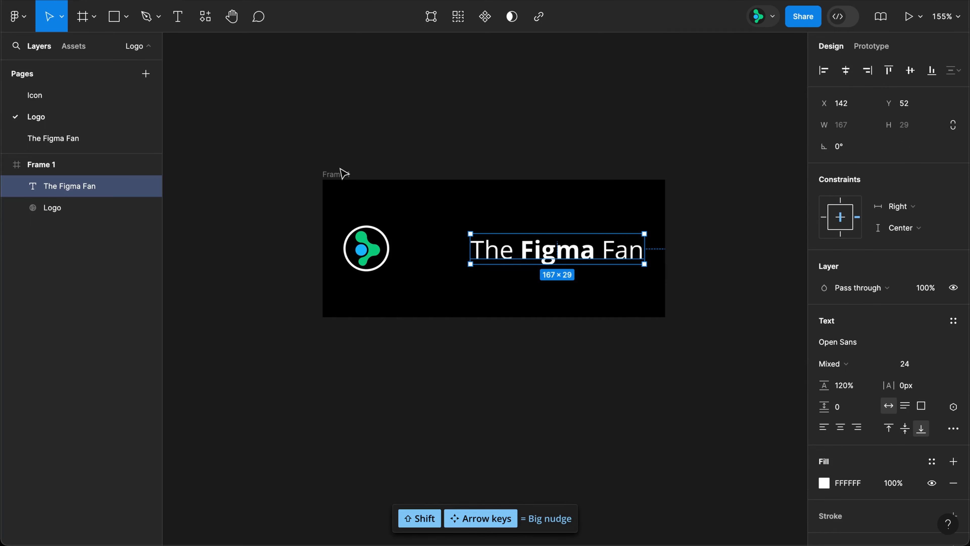
Shrink the frame around the logo and text to about 274 × 81
left_click(341, 174)
left_click_drag(664, 284, 588, 268)
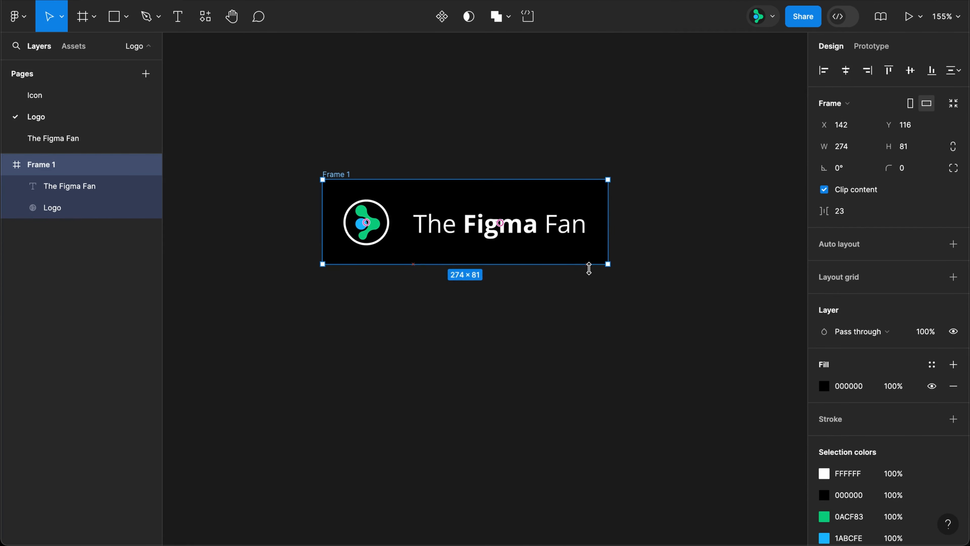
left_click(594, 317)
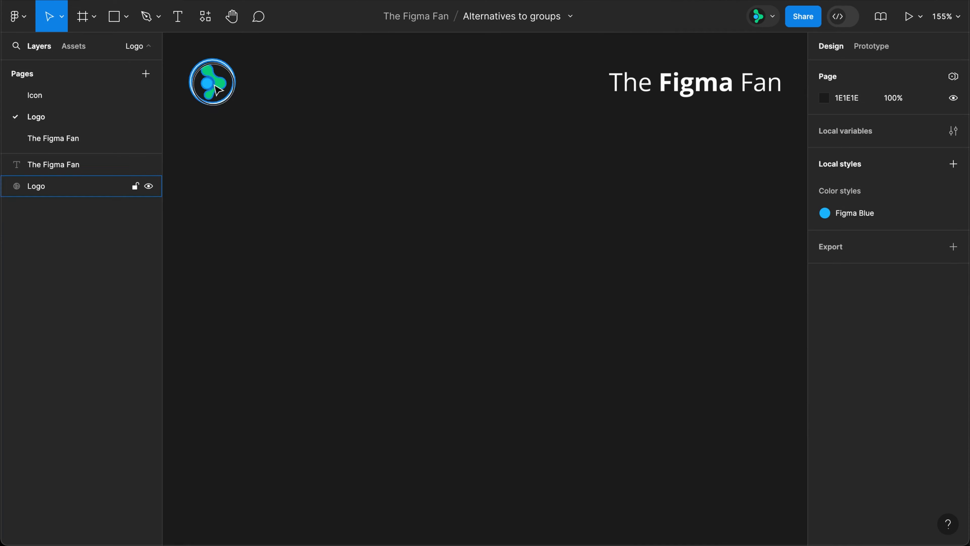
Place the logo and The Figma Fan text side by side and wrap both in a horizontal auto layout frame
left_click_drag(230, 92, 368, 221)
left_click_drag(646, 87, 452, 215)
key("super+a")
key("shift+a")
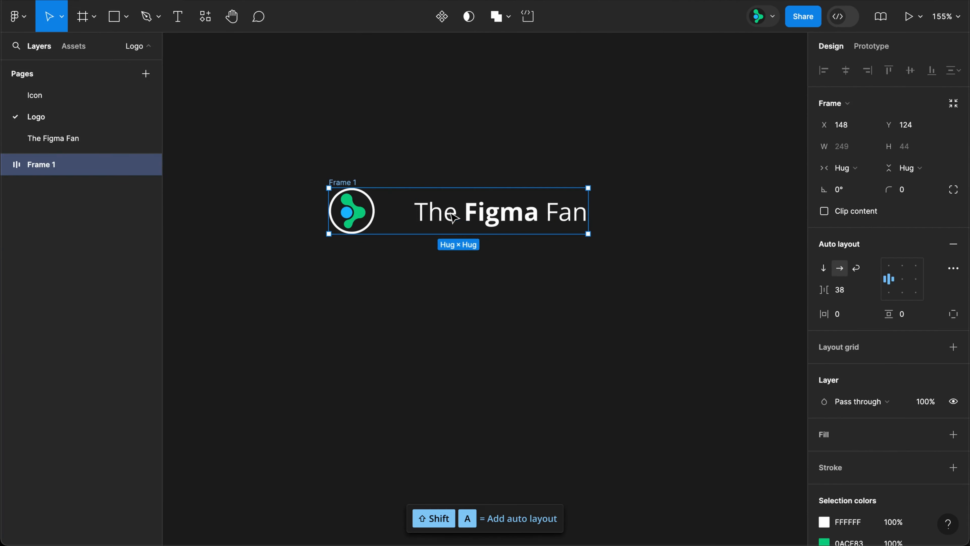
Set the auto layout frame's item gap to 10 and its horizontal and vertical padding to 20
left_click(844, 292)
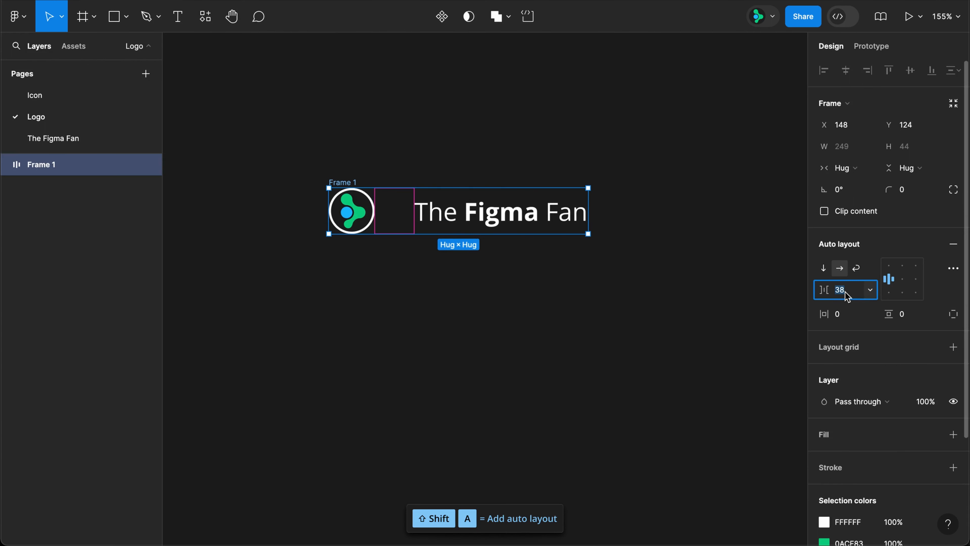
type("10")
key("Tab")
type("20")
key("Tab")
type("20")
key("Return")
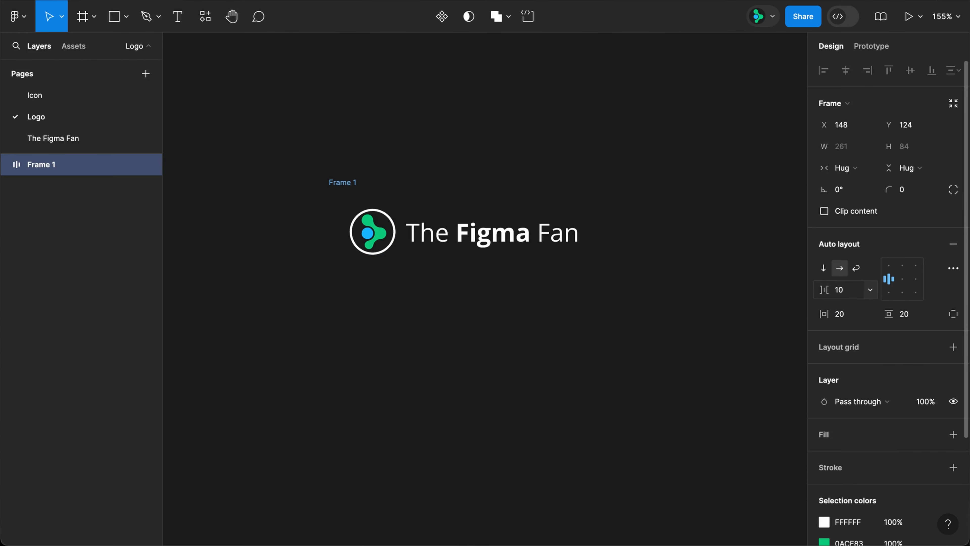
Add a black 000000 fill to the auto layout frame
left_click(951, 435)
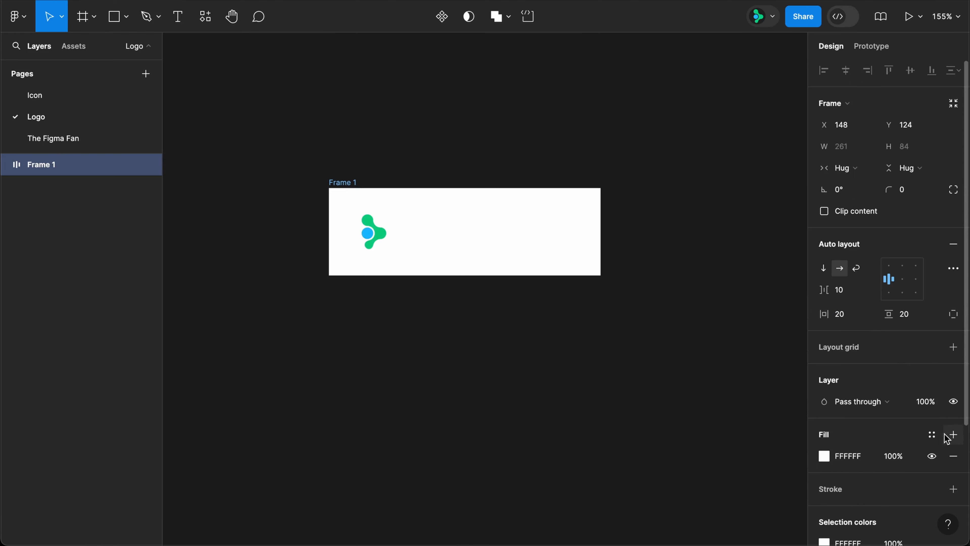
left_click(865, 458)
type("000")
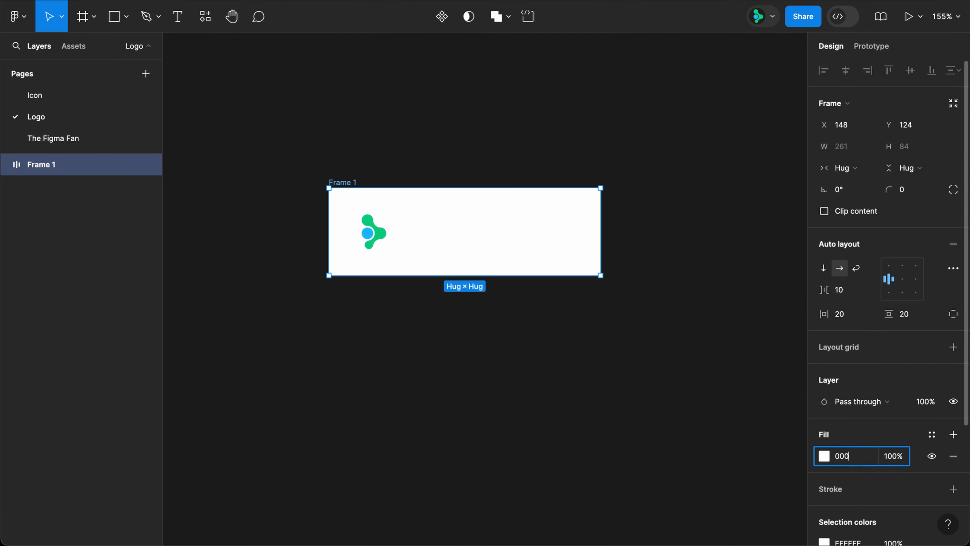
key("Return")
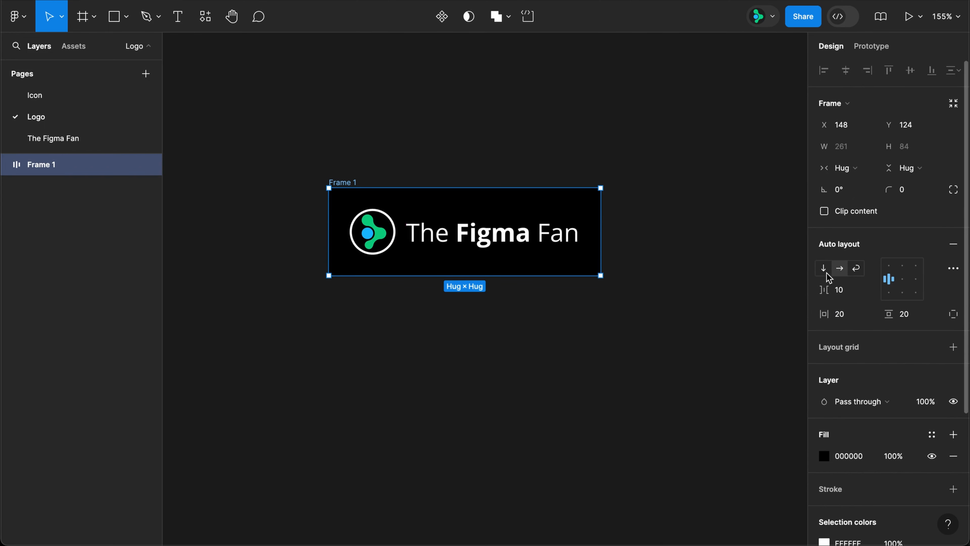
Try the vertical layout with top center, top right and left alignment, and return the frame to horizontal layout
left_click(823, 269)
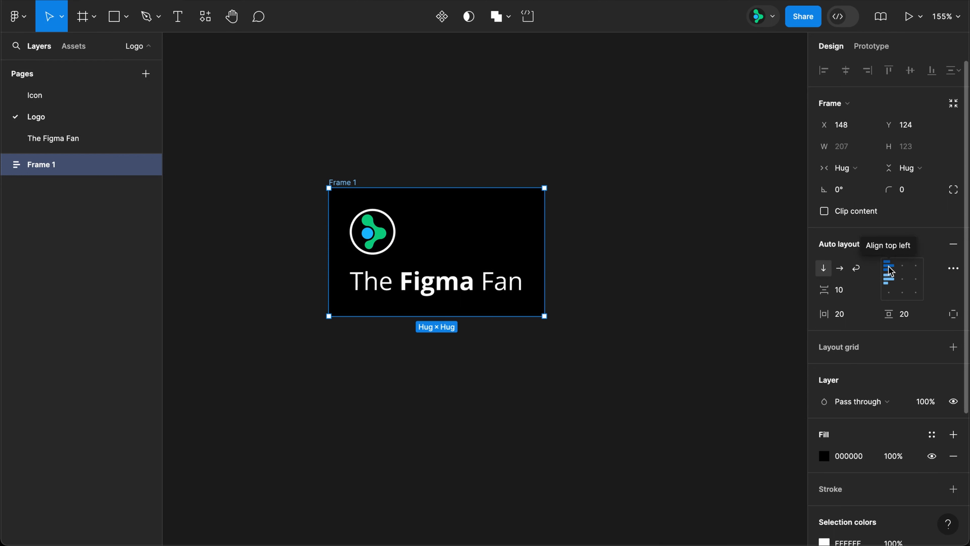
left_click(903, 267)
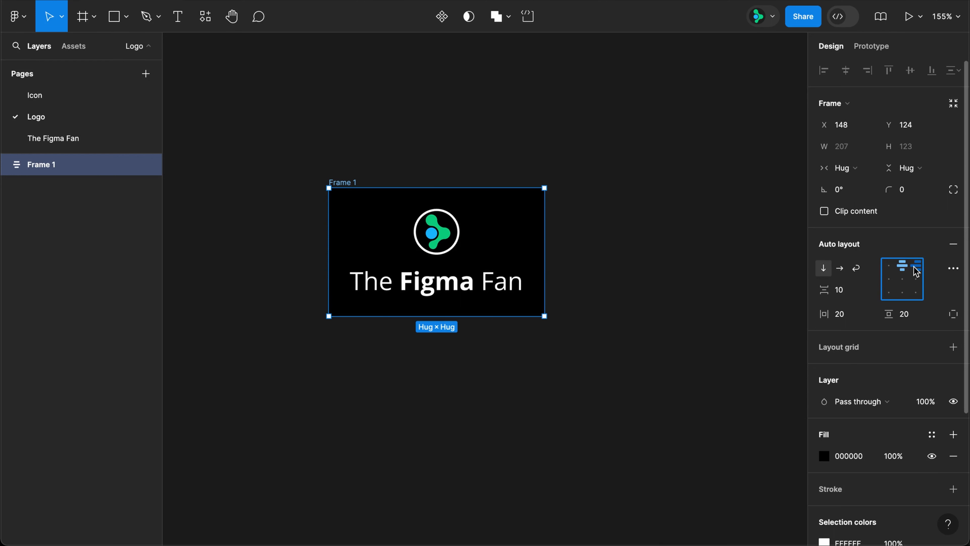
left_click(918, 269)
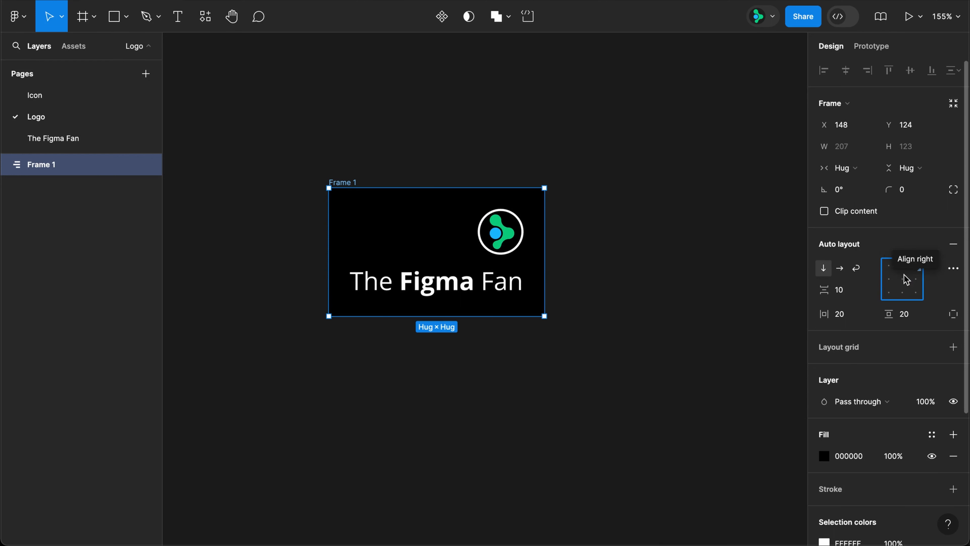
left_click(887, 280)
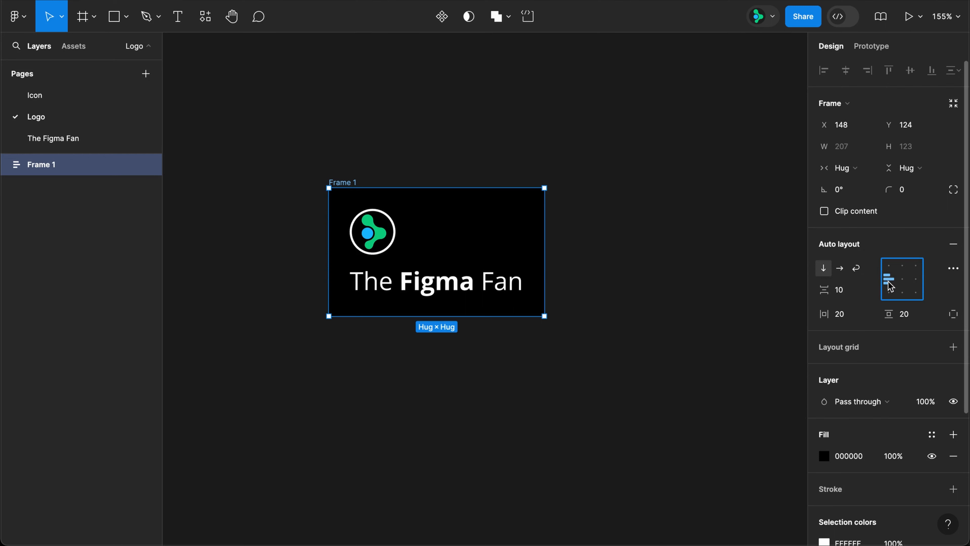
left_click(839, 268)
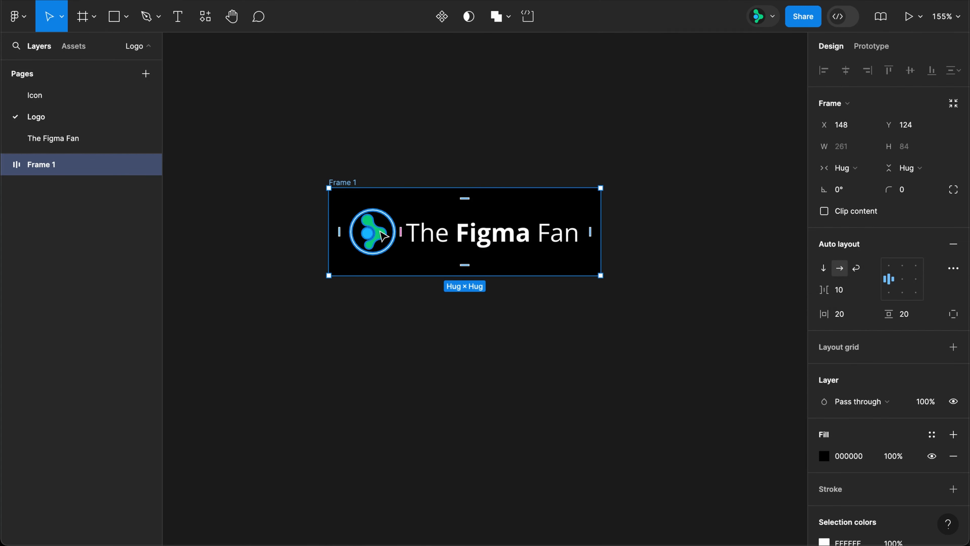
Move the logo after The Figma Fan text within the horizontal auto layout frame
left_click(383, 239)
key("Right")
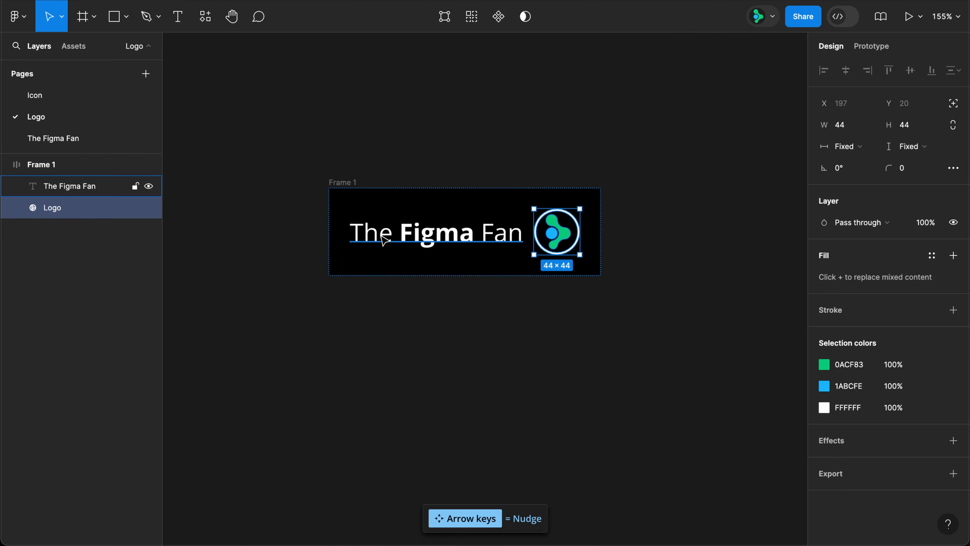
left_click(368, 198)
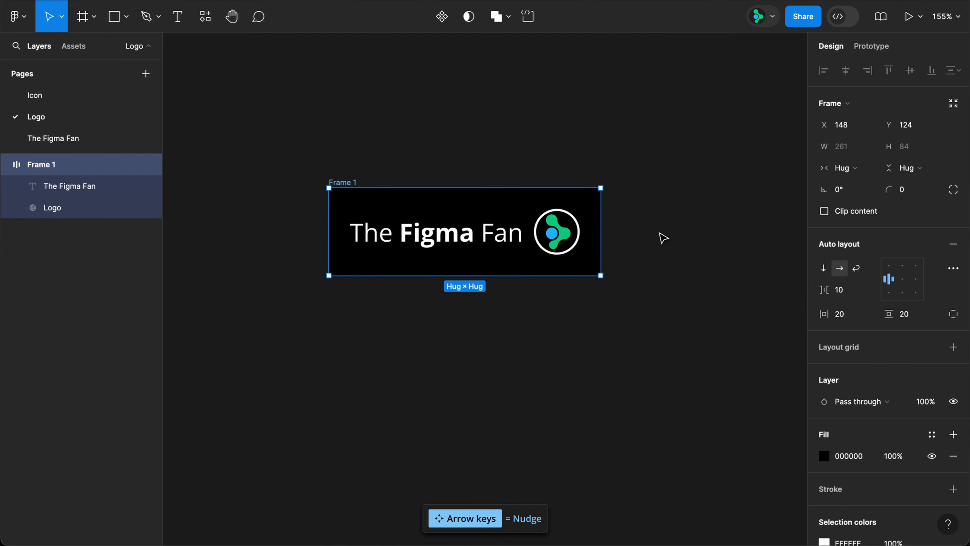
Stack the frame's contents vertically with centered alignment and move the logo above the text
left_click(823, 269)
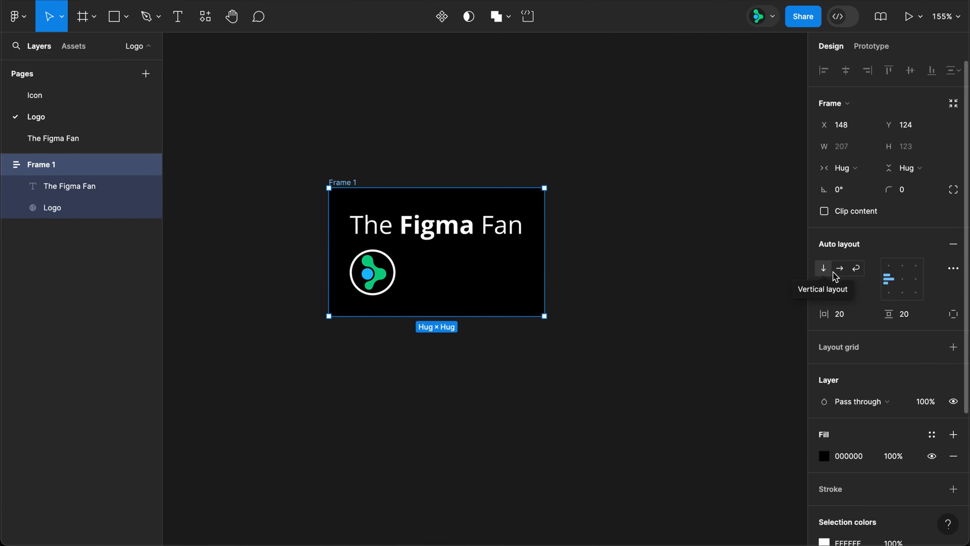
left_click(903, 281)
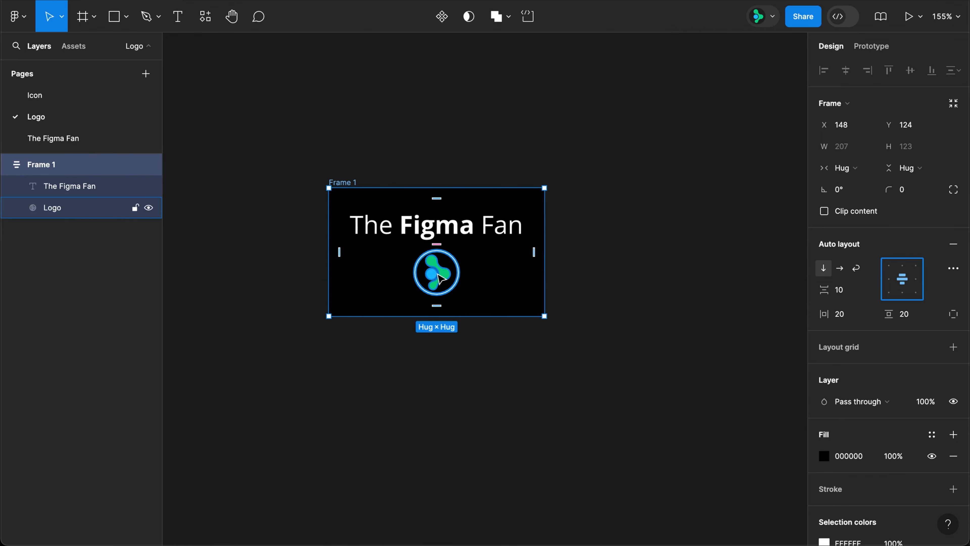
left_click(443, 277)
key("Up")
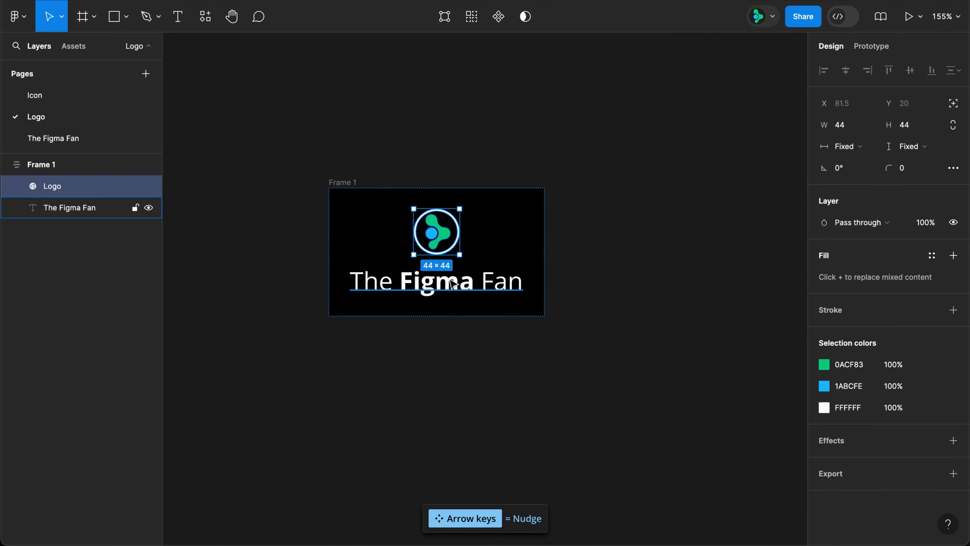
Return the frame to horizontal layout with left alignment
left_click(511, 247)
left_click(839, 268)
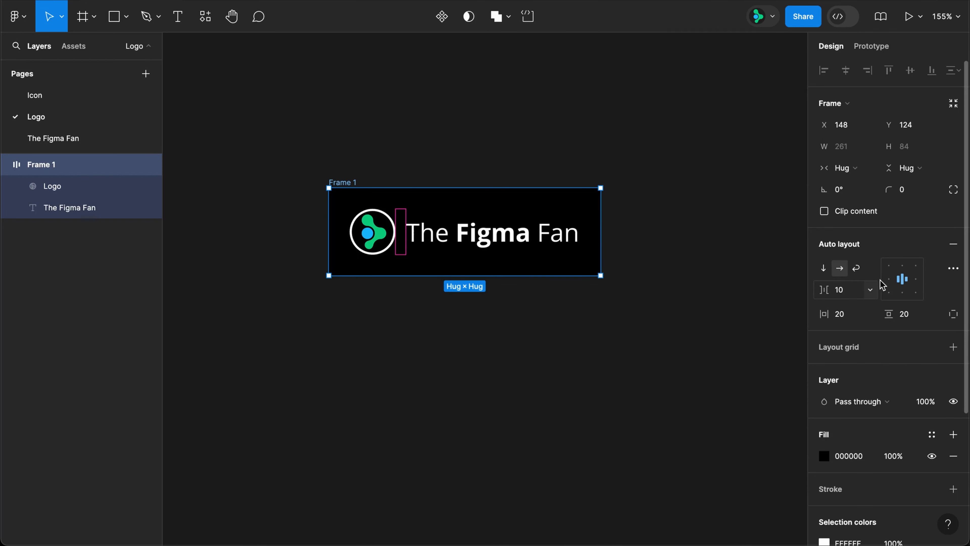
left_click(888, 278)
Set the gap between the logo and text to Auto and widen the frame to about 270
left_click(853, 299)
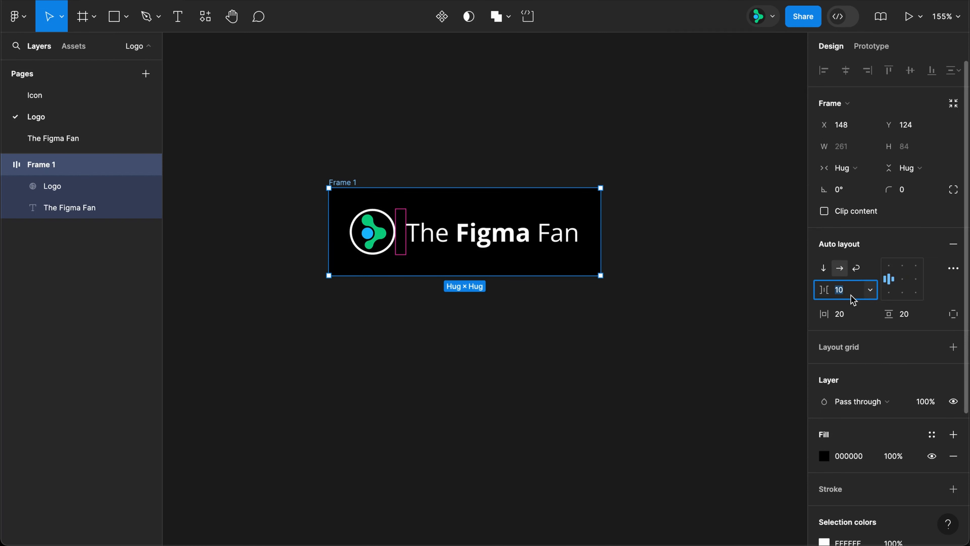
type("auto")
key("Return")
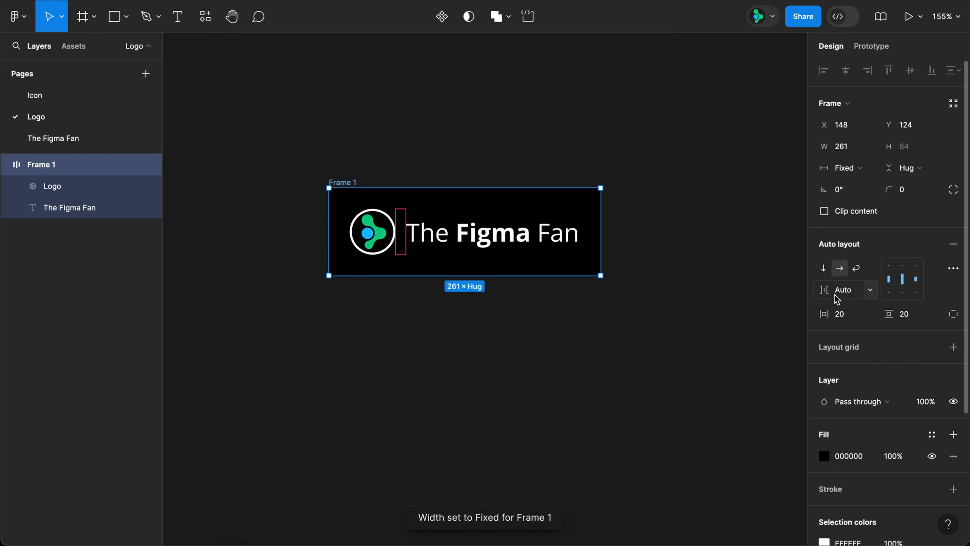
left_click_drag(628, 252, 609, 282)
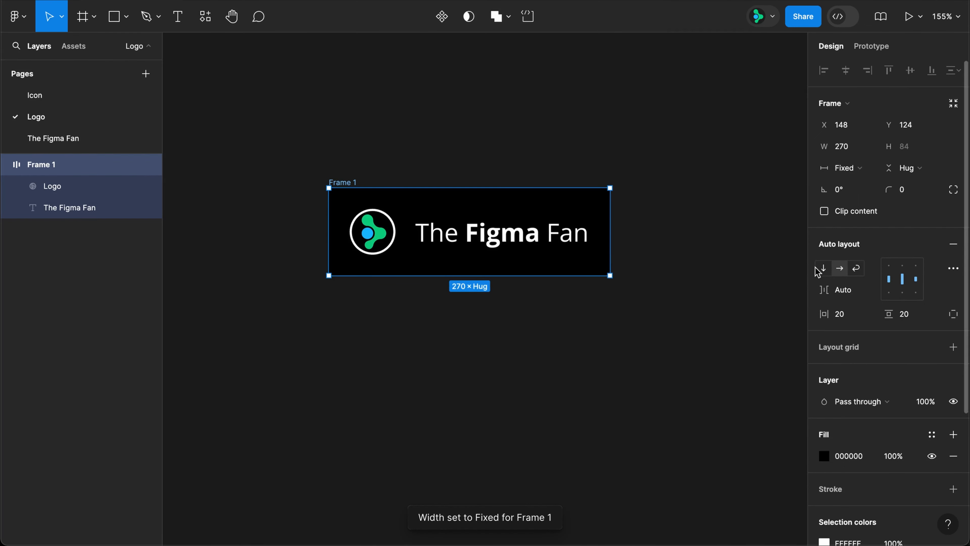
Switch the frame to vertical layout with an Auto gap and resize its height to about 122
left_click(823, 269)
left_click(841, 291)
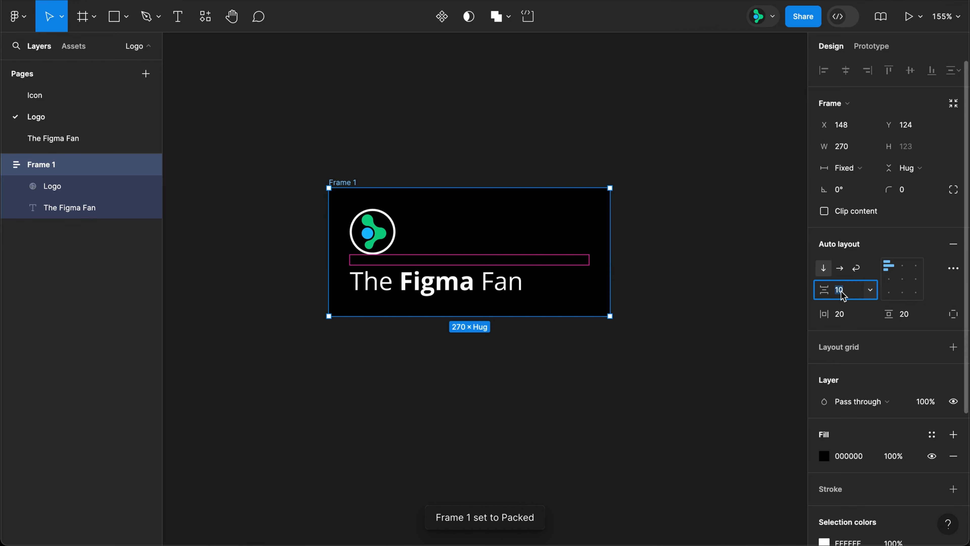
type("auto")
key("Return")
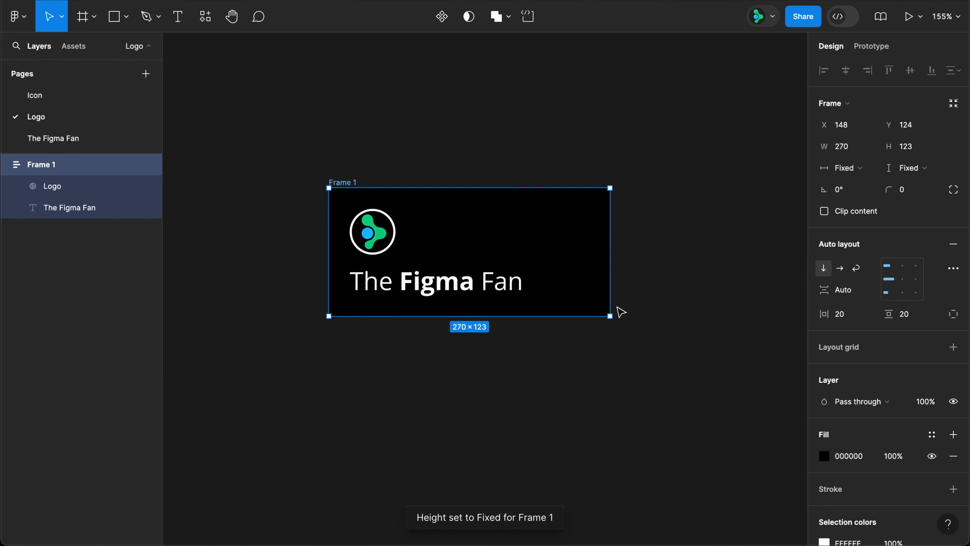
mouse_move(588, 316)
left_mouse_down()
mouse_move(591, 396)
mouse_move(592, 315)
left_mouse_up()
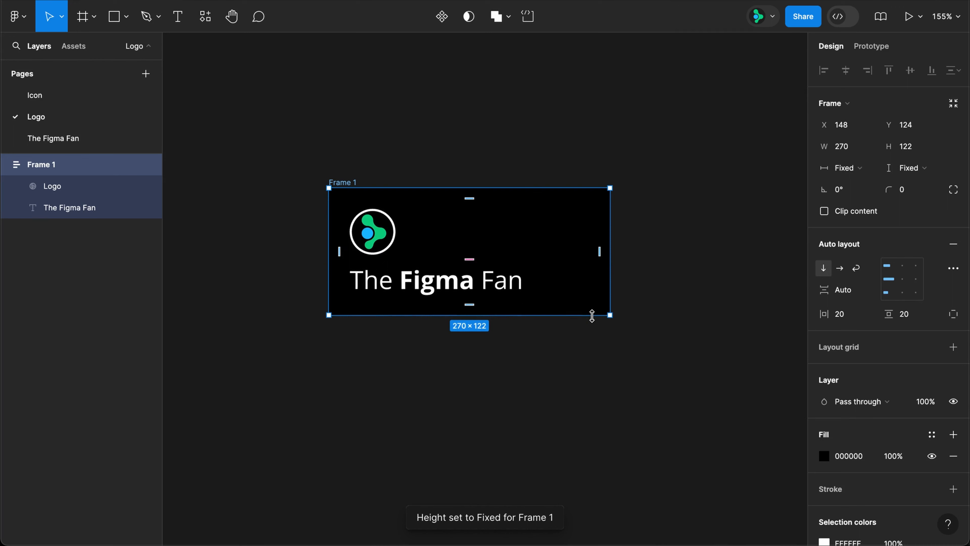
Set the frame's width and height to hug contents and restore the horizontal, left-aligned layout
left_click(847, 168)
left_click(856, 186)
left_click(908, 169)
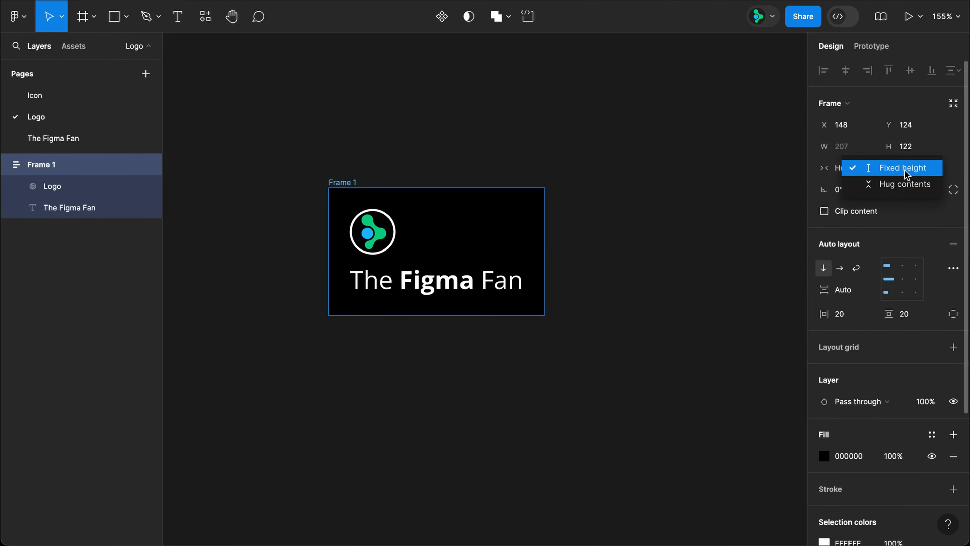
left_click(907, 186)
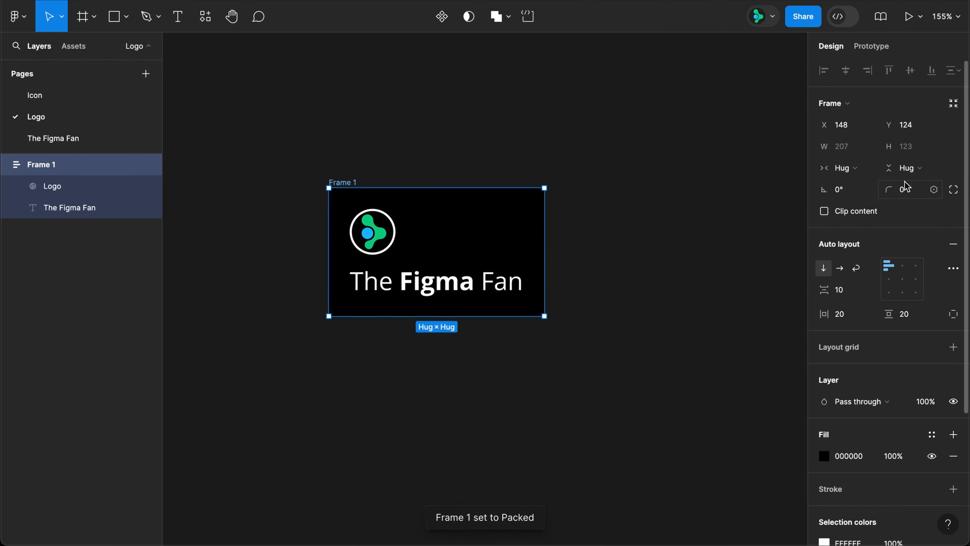
left_click(839, 269)
left_click(890, 280)
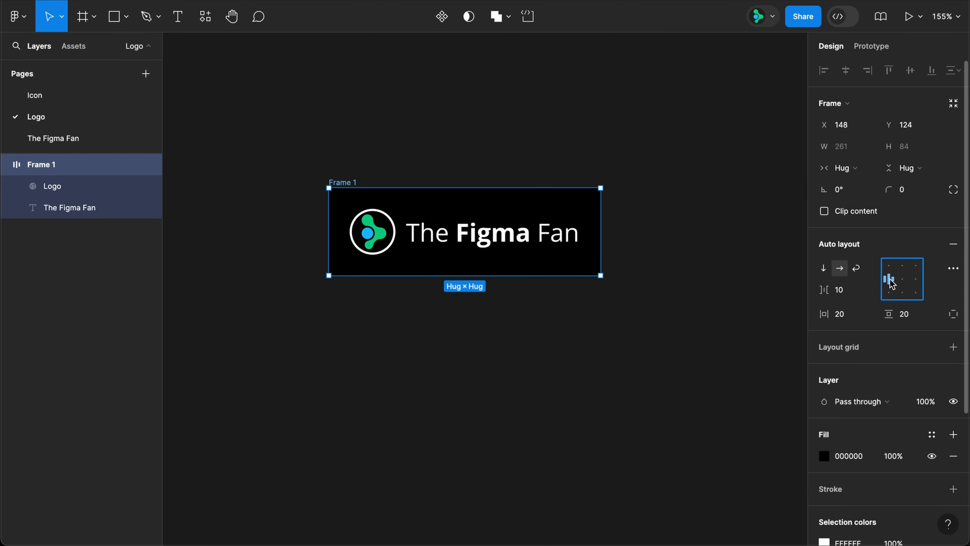
Set The Figma Fan text's width to fill the container and narrow the frame to about 206 wide
left_click(527, 244)
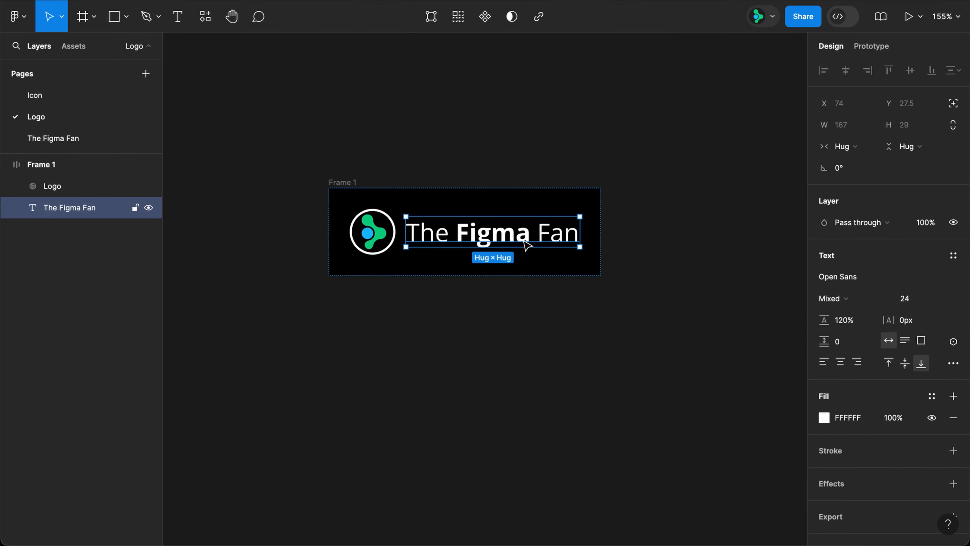
left_click(851, 147)
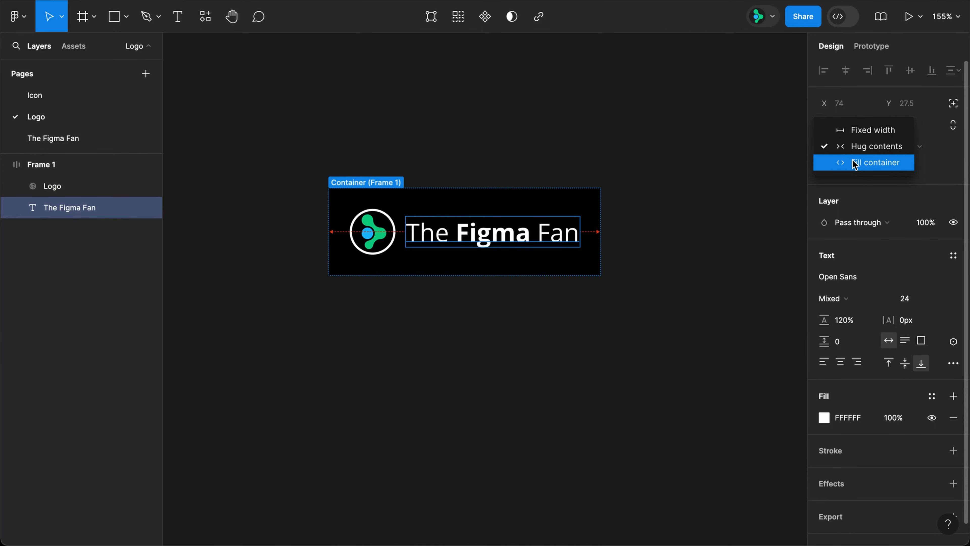
left_click(856, 159)
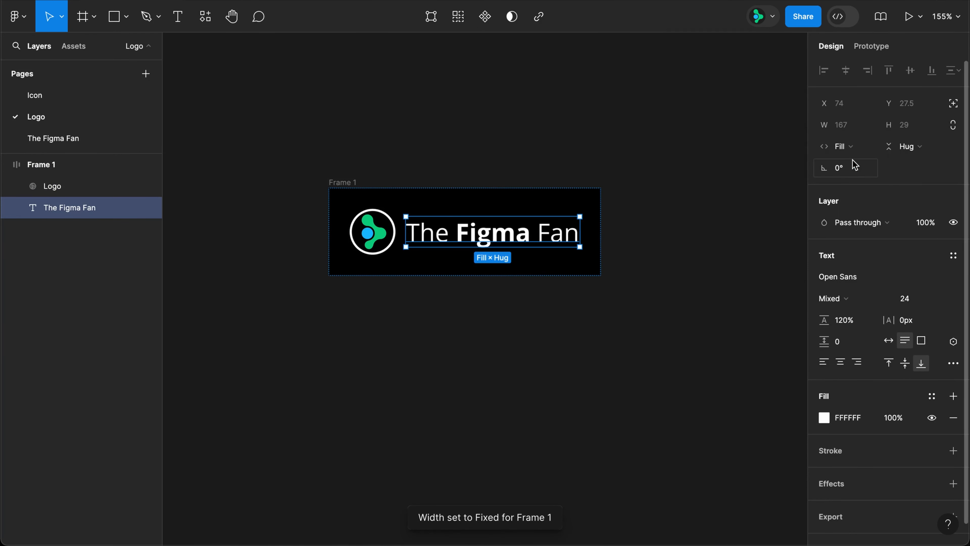
left_click(338, 182)
left_click_drag(600, 233, 543, 269)
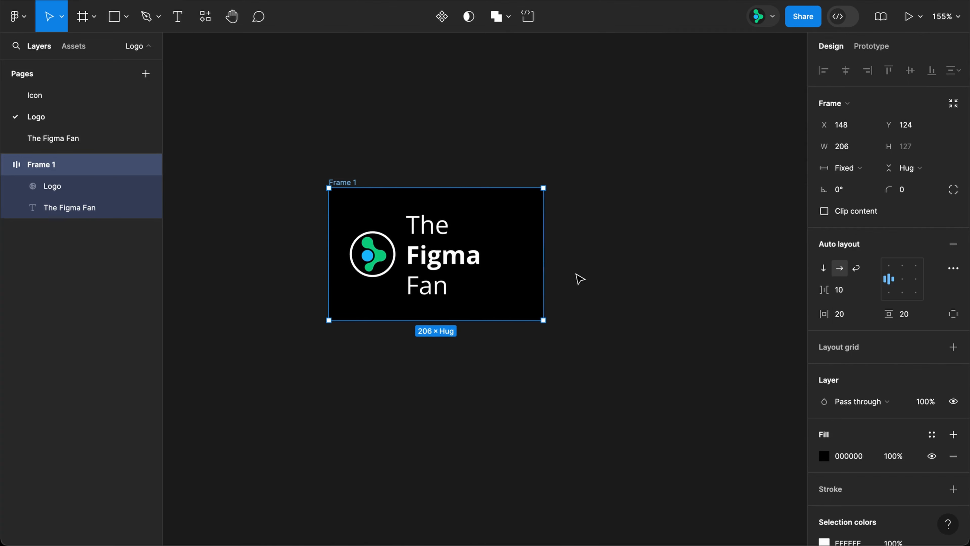
left_click(615, 285)
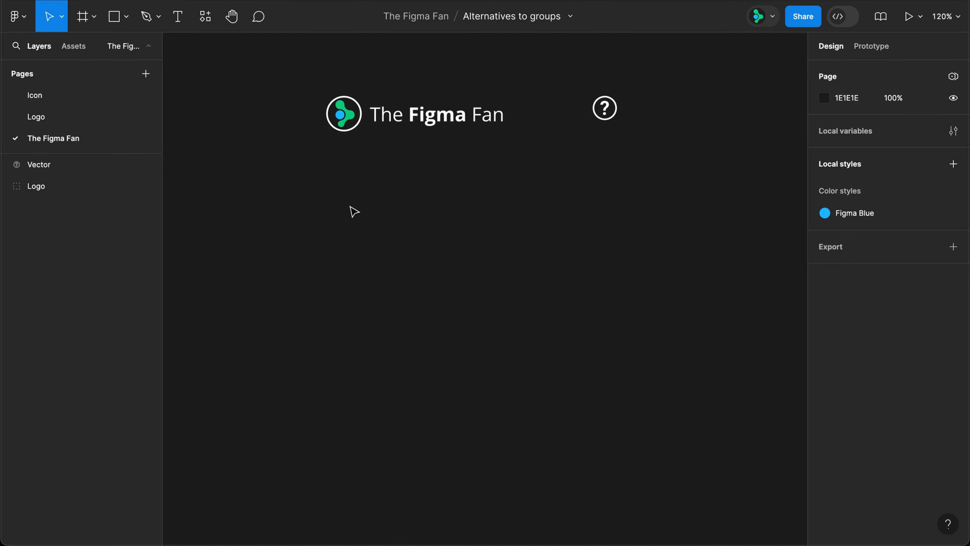
Draw a rectangle below the logo on The Figma Fan page and set its size to 400 × 64
key("r")
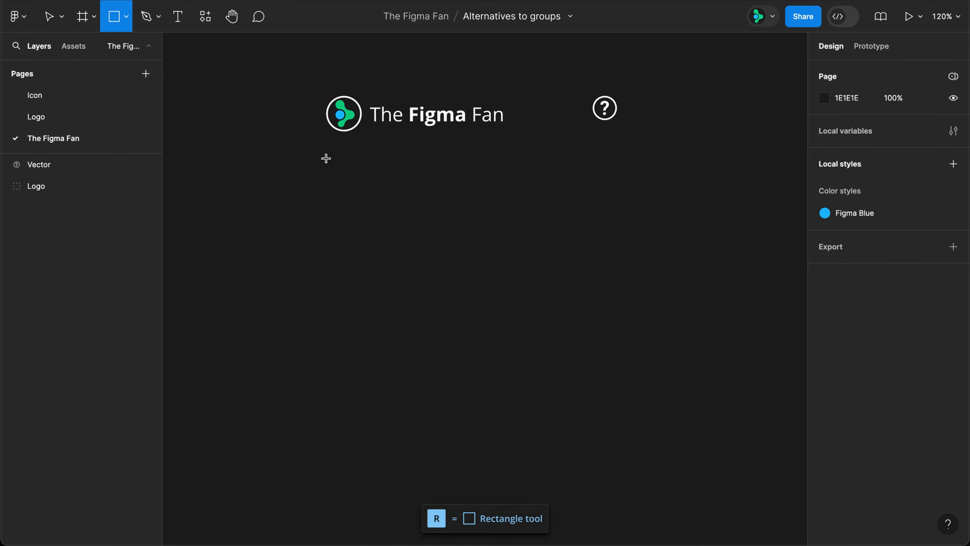
left_click_drag(326, 158, 620, 214)
left_click(843, 131)
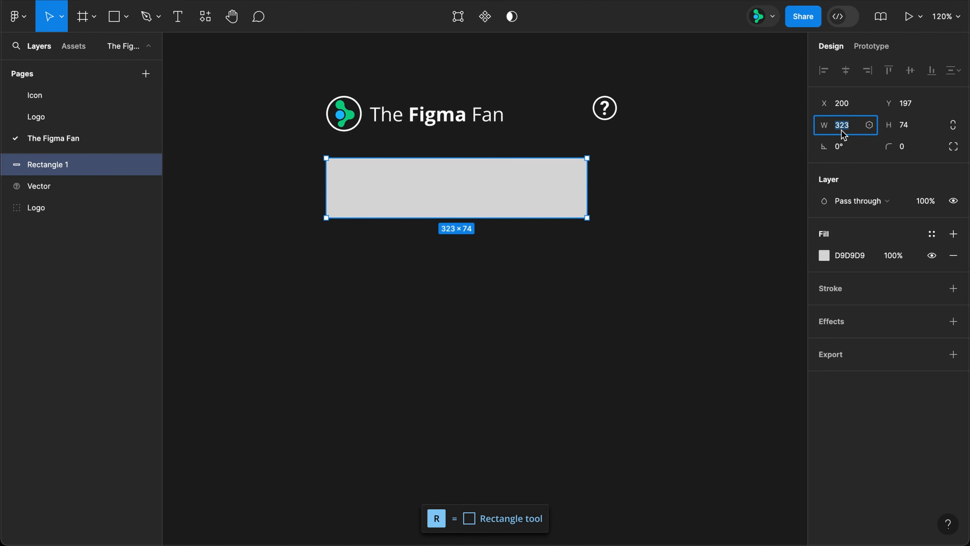
key("Tab")
type("64")
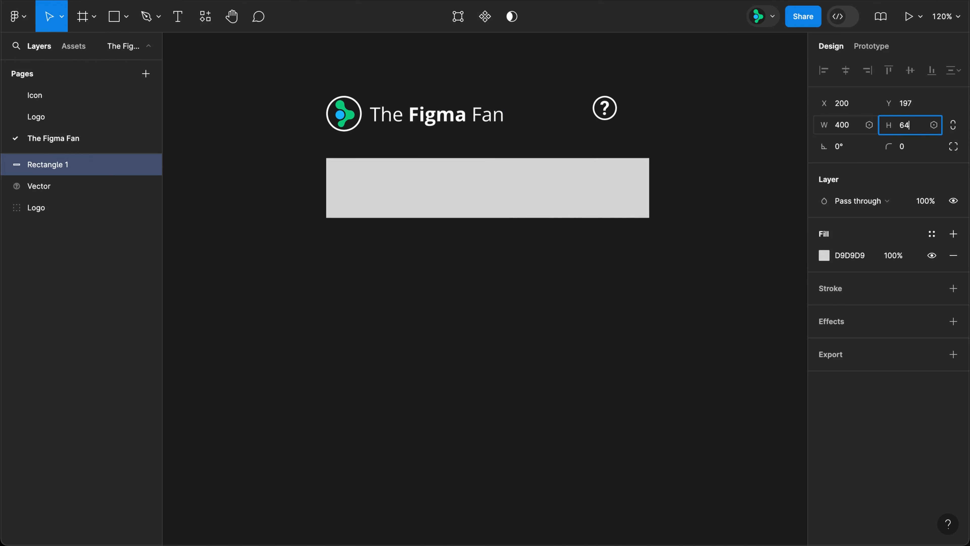
key("Return")
Change the 400 × 64 rectangle's fill to black 000000
left_click(849, 255)
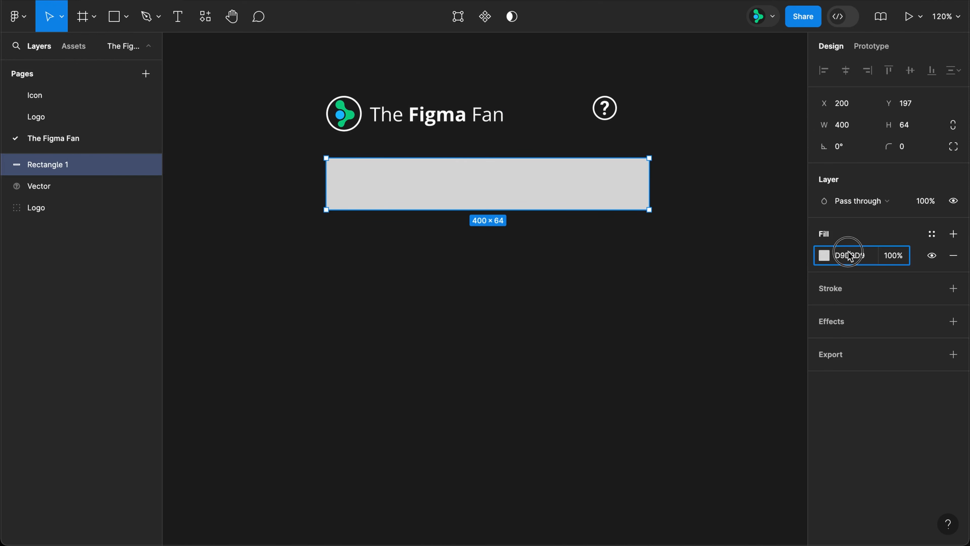
type("000")
key("Return")
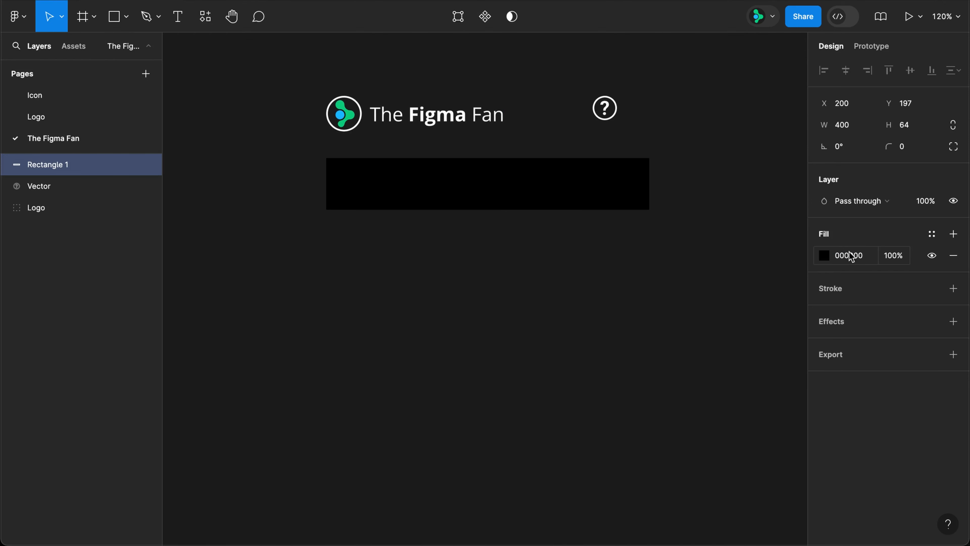
Add a white FFFFFF stroke to the black rectangle and set its corner radius to 10
left_click(953, 288)
left_click(868, 310)
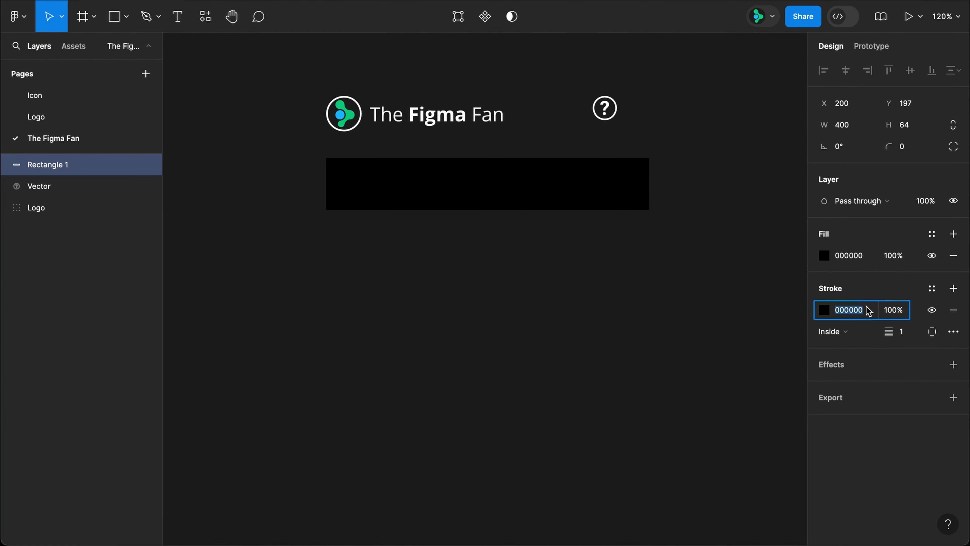
type("fff")
key("Return")
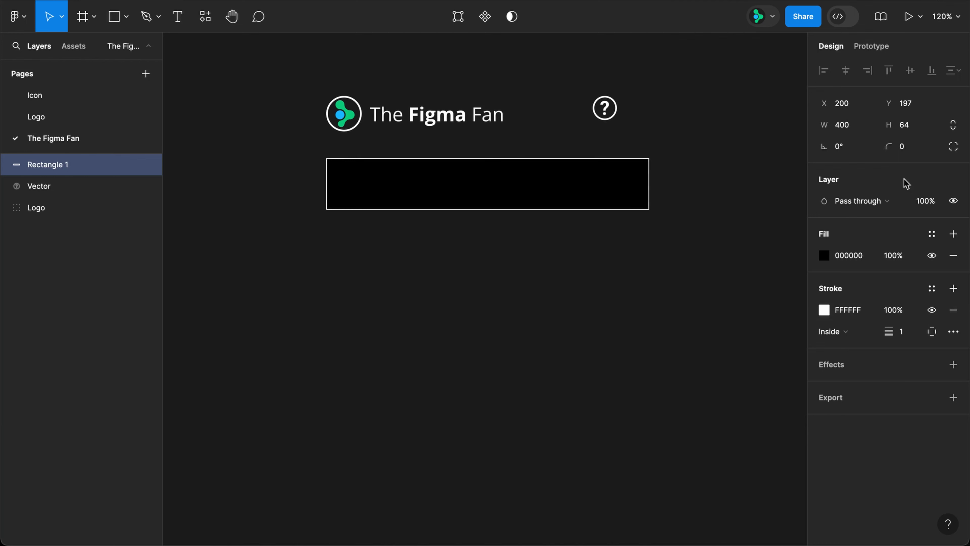
left_click(905, 146)
type("10")
key("Return")
Move the rectangle behind the logo and question mark icon, send it to back, and align all three by vertical centers
left_click_drag(575, 160, 579, 129)
key("bracketleft")
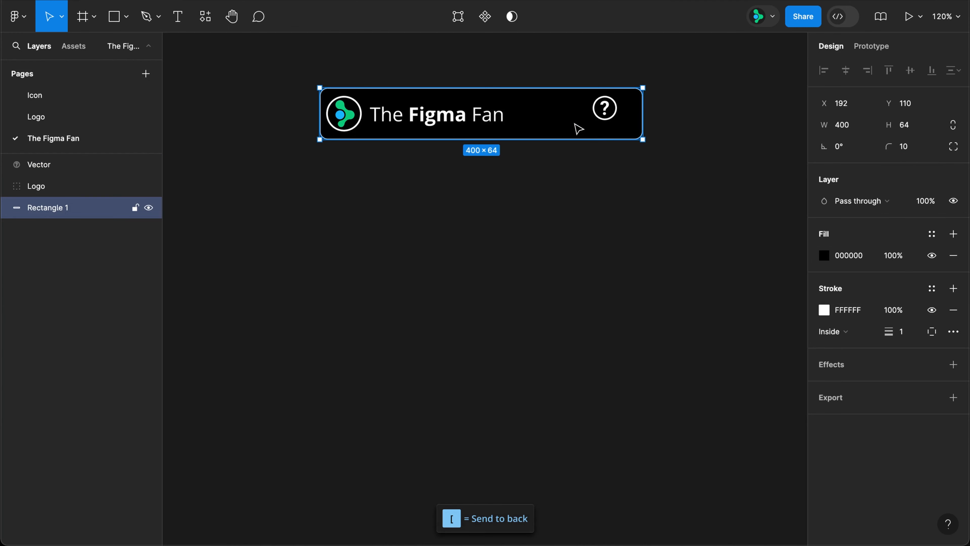
key("super+a")
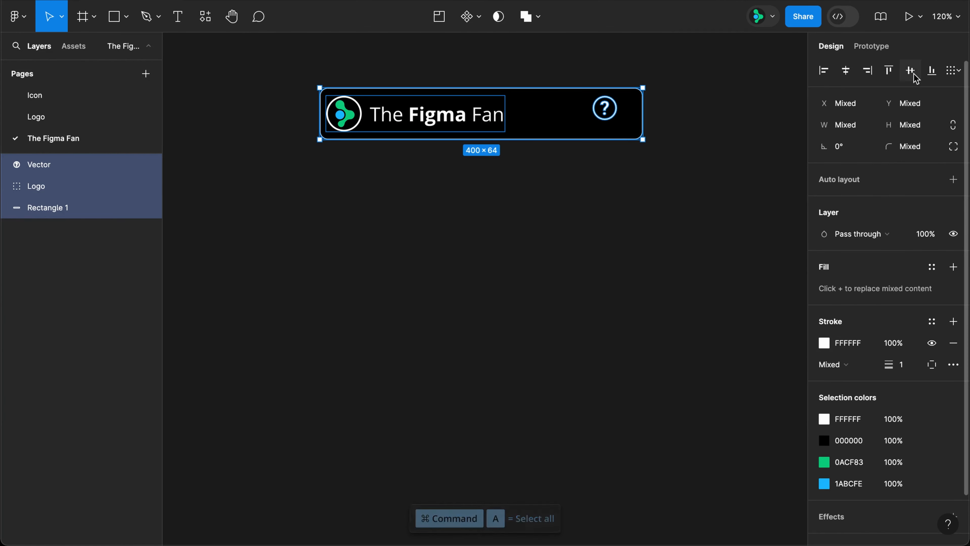
key("alt+v")
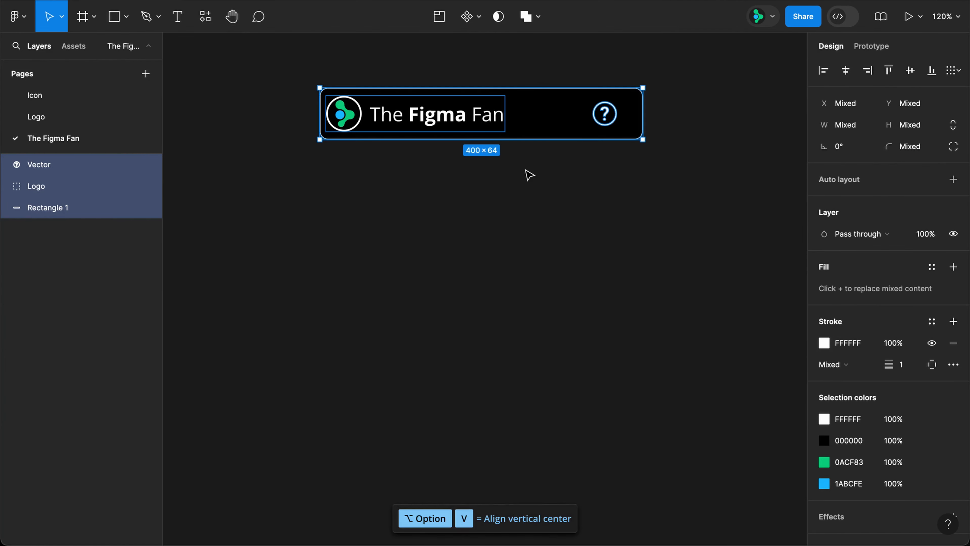
left_click(528, 173)
Align the Logo group to the rectangle's left edge and nudge it 10 px inward
left_click(490, 125)
left_click(533, 122, "shift")
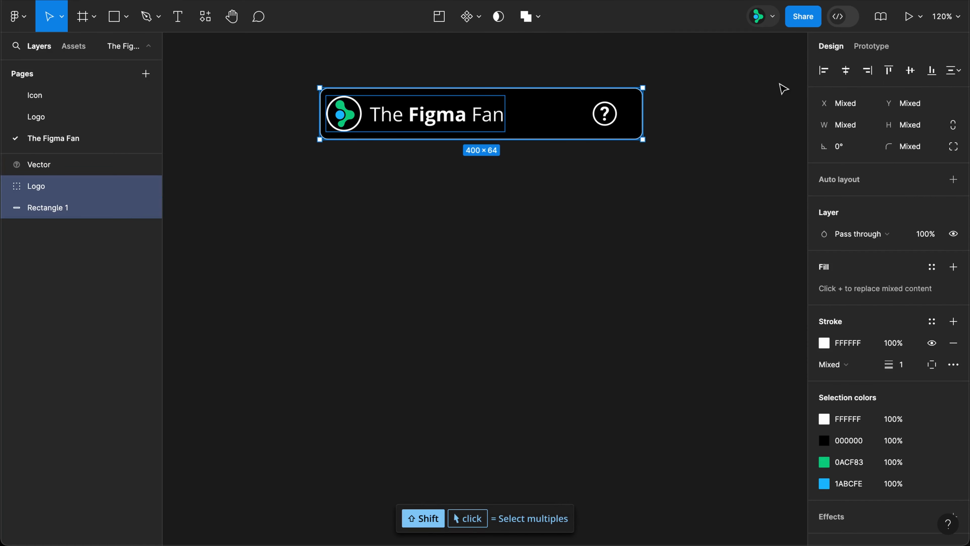
left_click(824, 73)
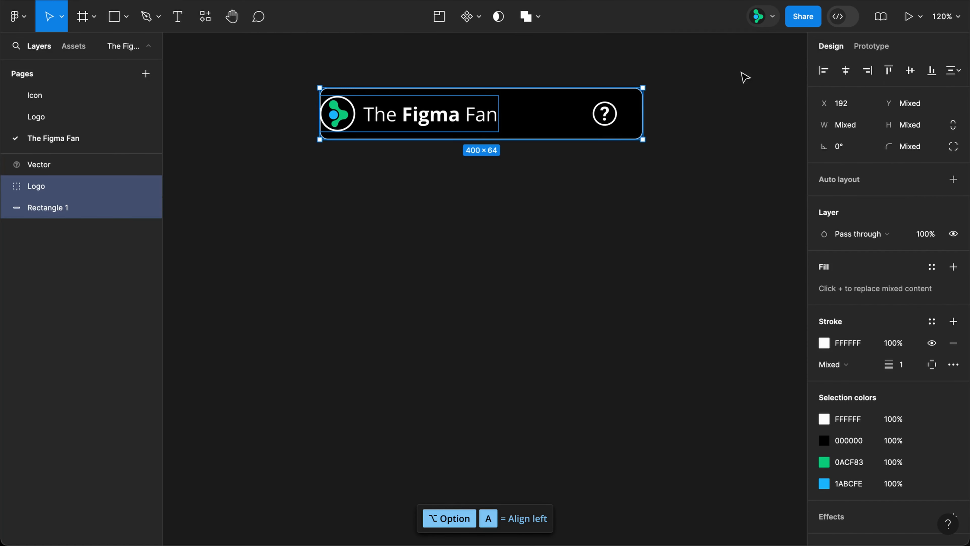
left_click(547, 122, "shift")
key("shift+Right")
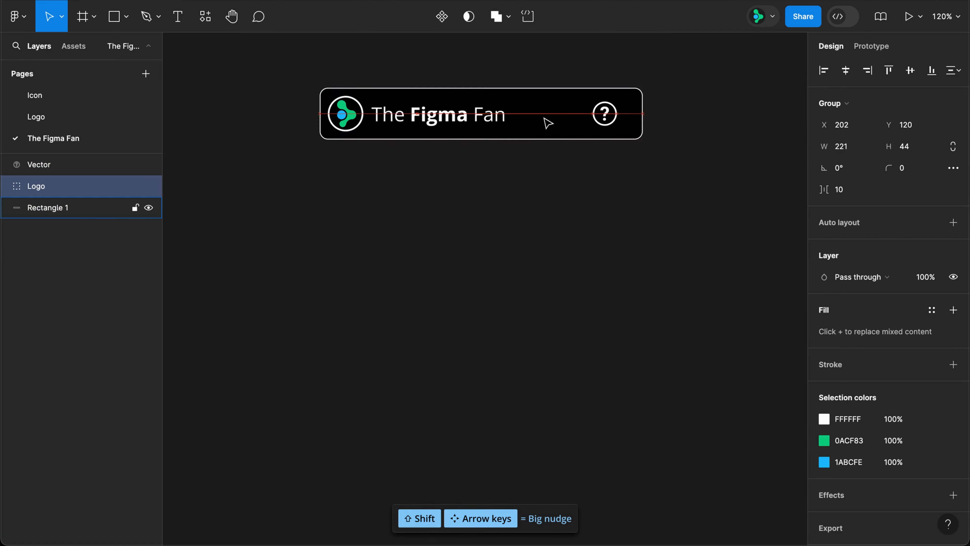
Align the question mark icon to the rectangle's right edge, nudge it 10 px inward, and group all the header layers
left_click(612, 121)
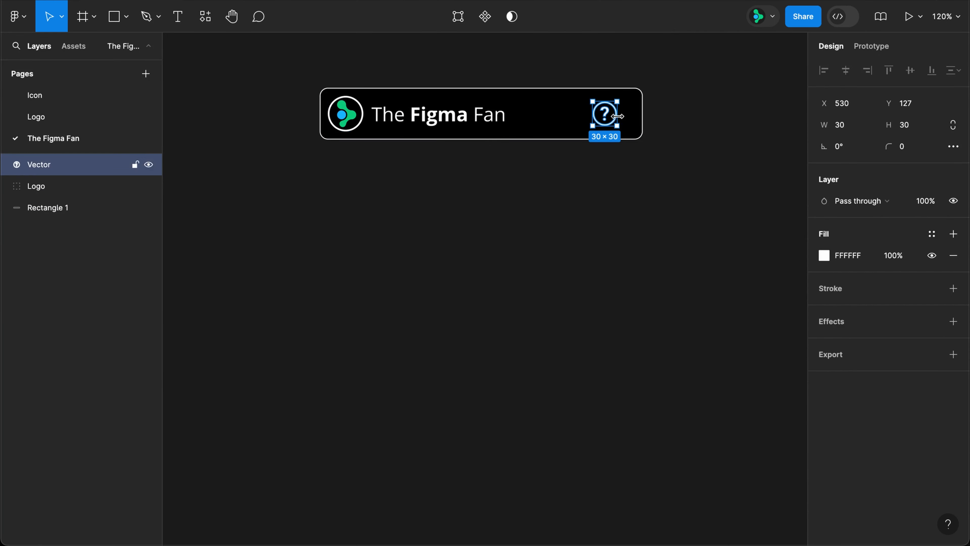
left_click(635, 122, "shift")
left_click(867, 70)
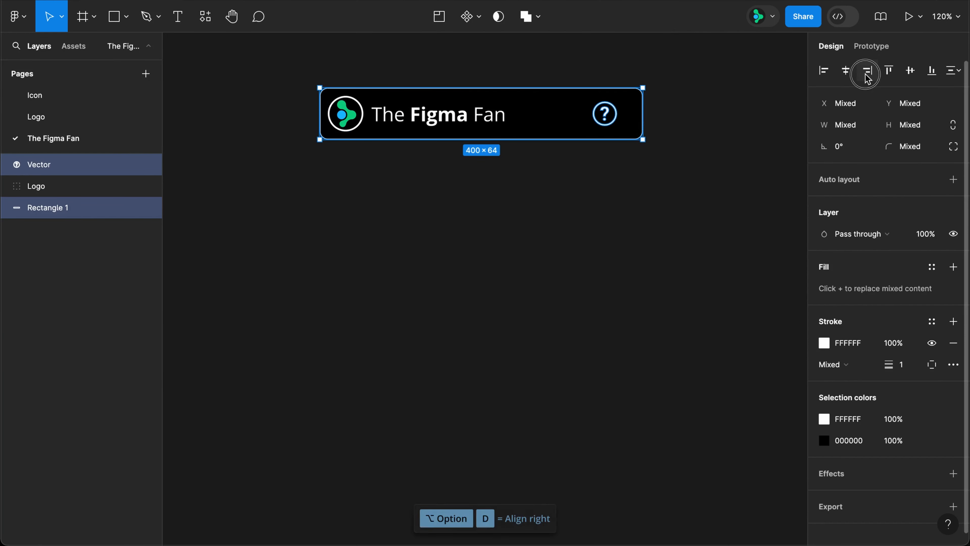
left_click(563, 135, "shift")
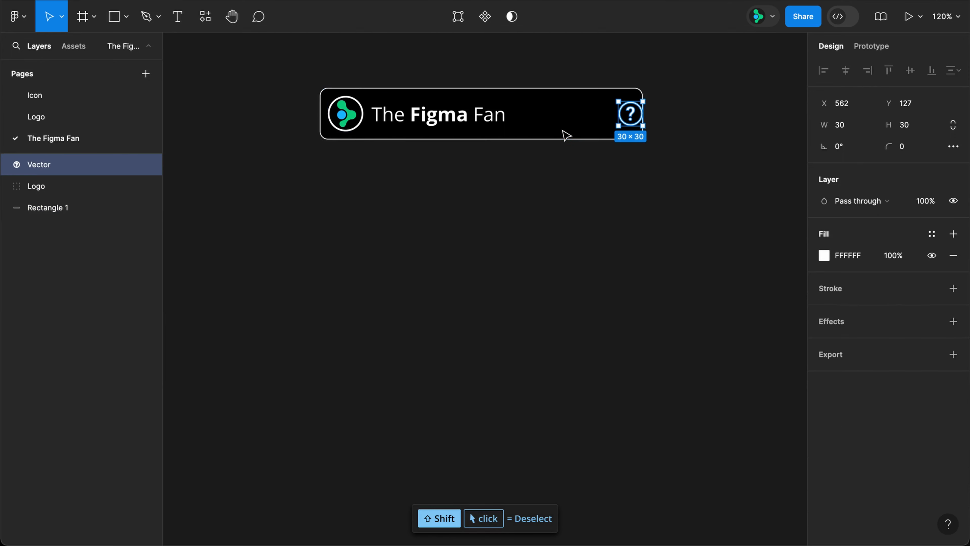
key("shift+Left")
key("super+a")
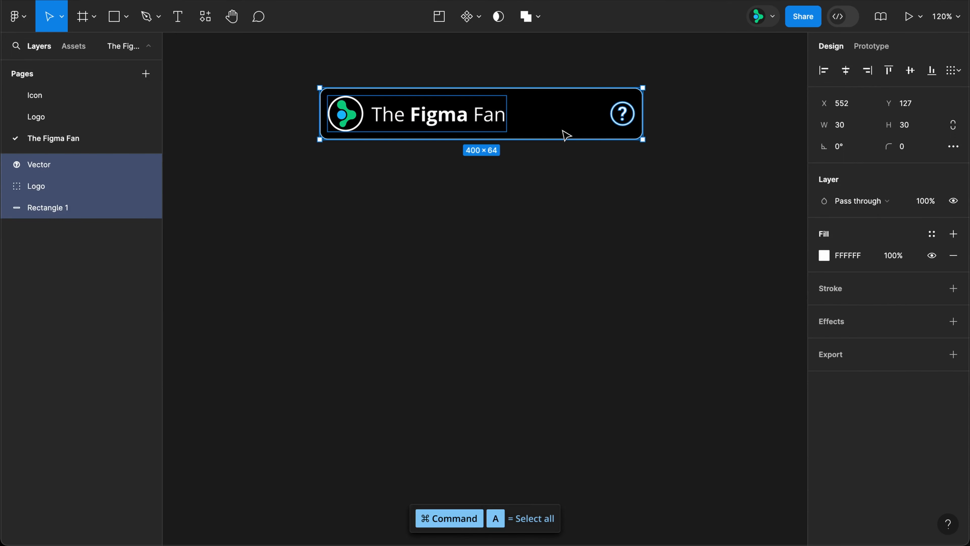
key("super+g")
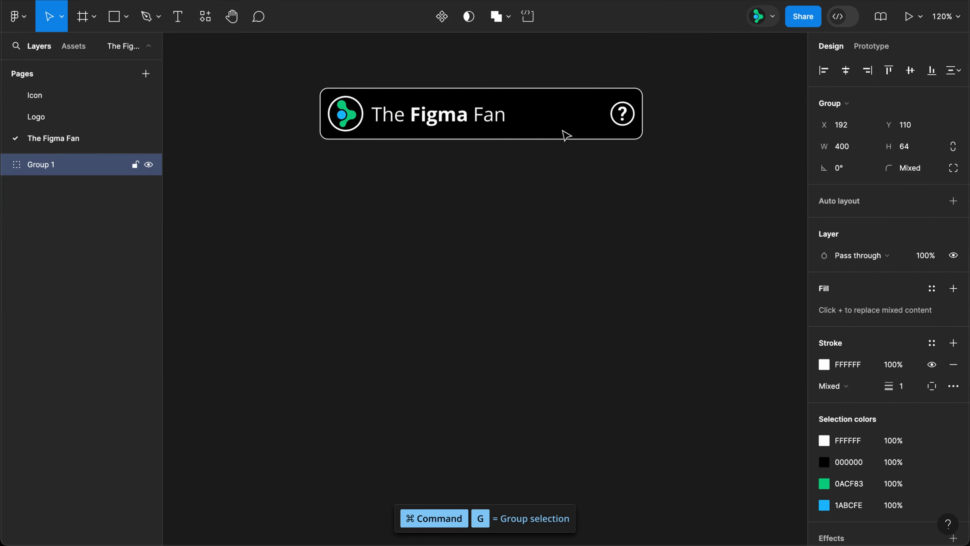
Try resizing the header group from its corner to 398 × 70, undo the resize, and select the nested Logo group
mouse_move(643, 141)
left_mouse_down()
mouse_move(725, 234)
mouse_move(761, 193)
mouse_move(584, 123)
mouse_move(485, 117)
mouse_move(641, 146)
left_mouse_up()
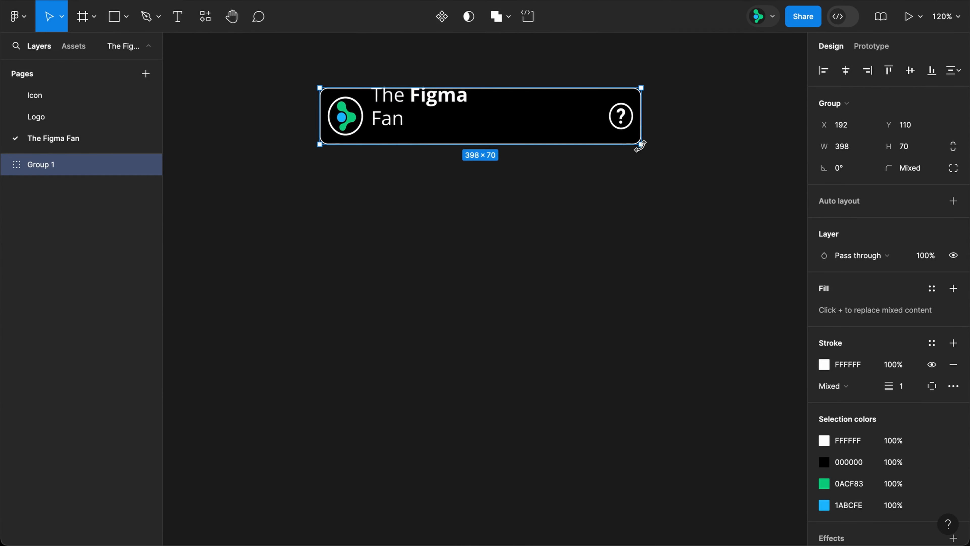
key("super+z")
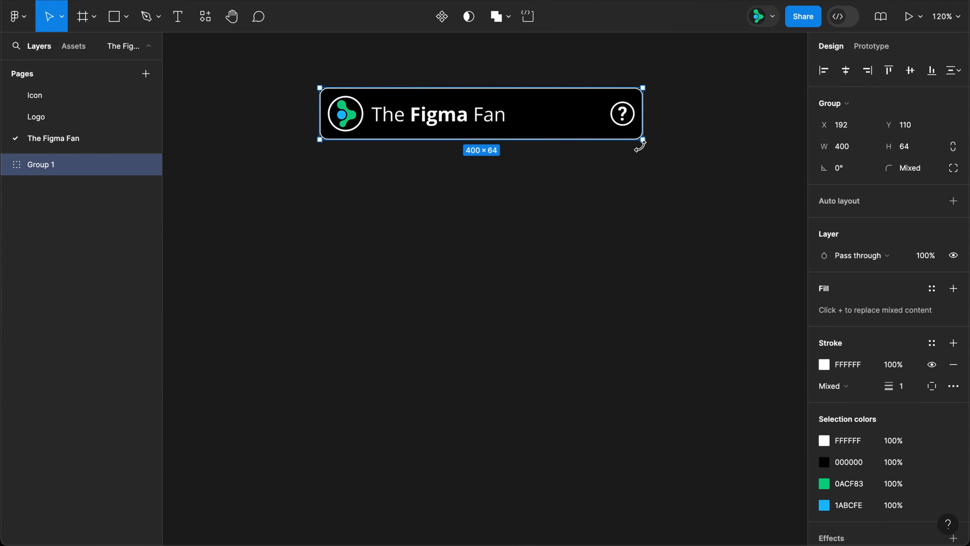
double_click(399, 119)
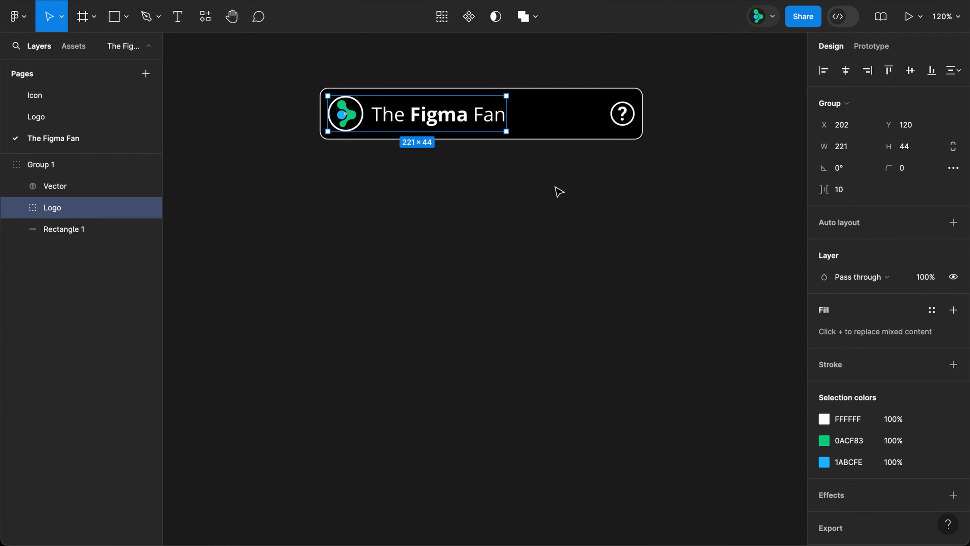
Paste the auto layout Logo and question mark icon and place them just below the grouped header
left_click(559, 199)
key("ctrl+v")
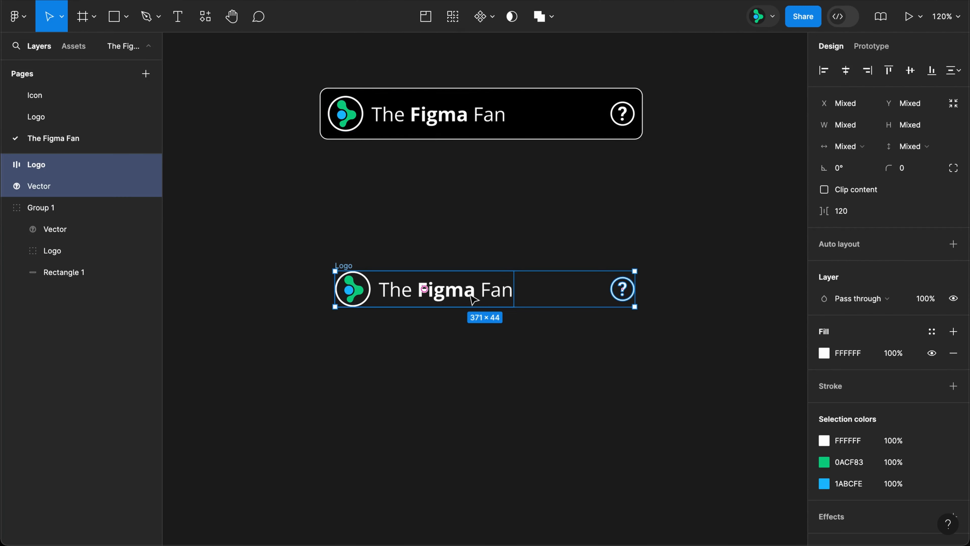
left_click_drag(462, 205, 459, 190)
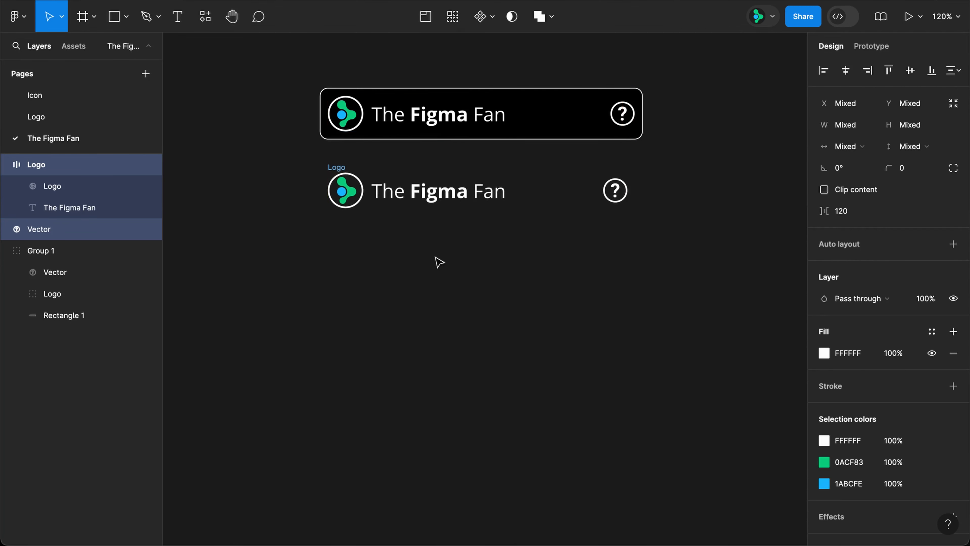
Draw a frame below the pasted logo and icon and set its size to 400 × 64
key("f")
left_click_drag(338, 236, 634, 289)
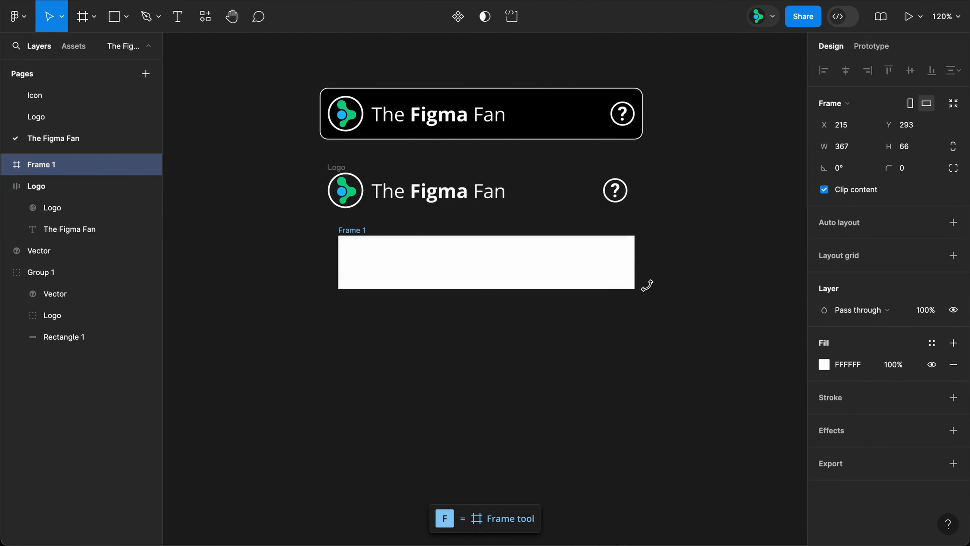
left_click(848, 148)
type("400")
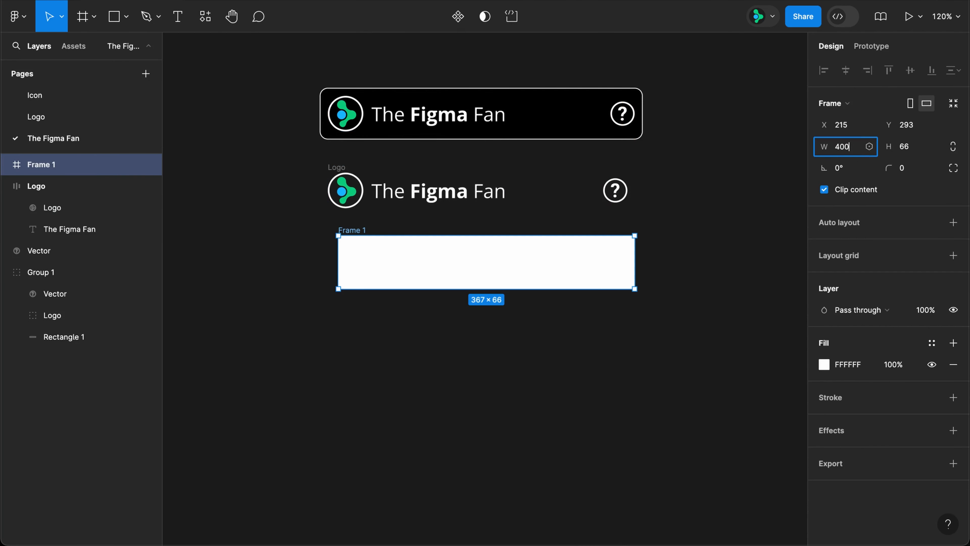
key("Tab")
type("64")
key("Return")
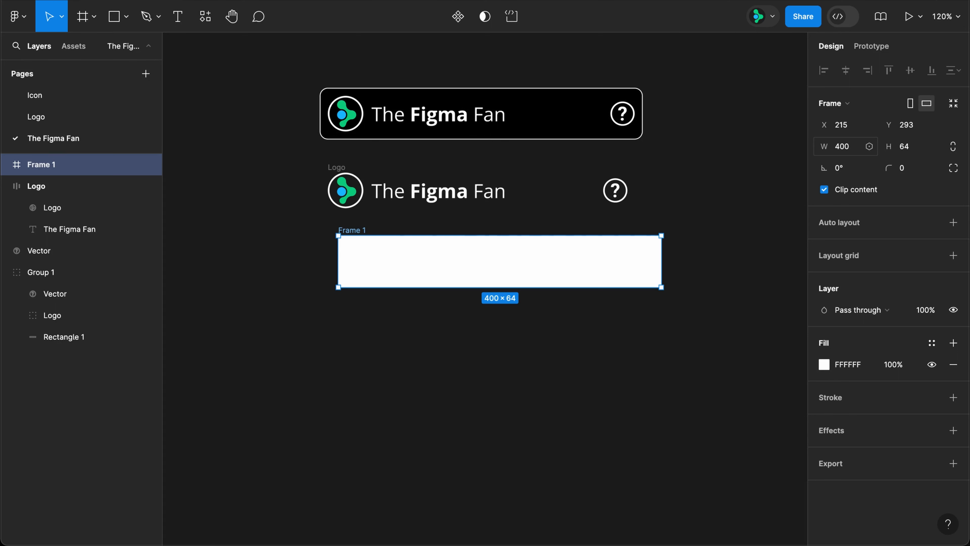
Change the new frame's fill to black 000000
left_click(852, 365)
type("00")
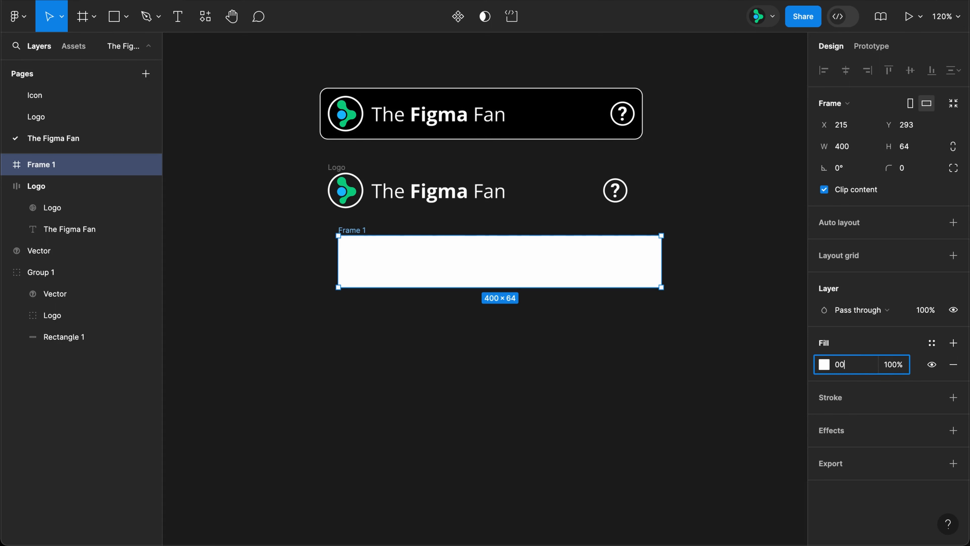
type("0")
key("Return")
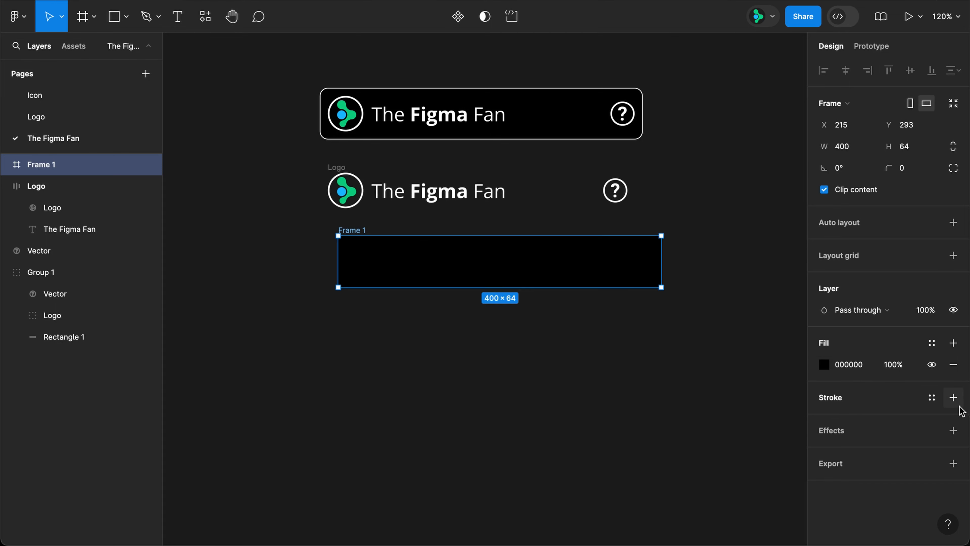
Add a white FFFFFF stroke to Frame 1 and set its corner radius to 10
left_click(953, 398)
left_click(853, 419)
type("fff")
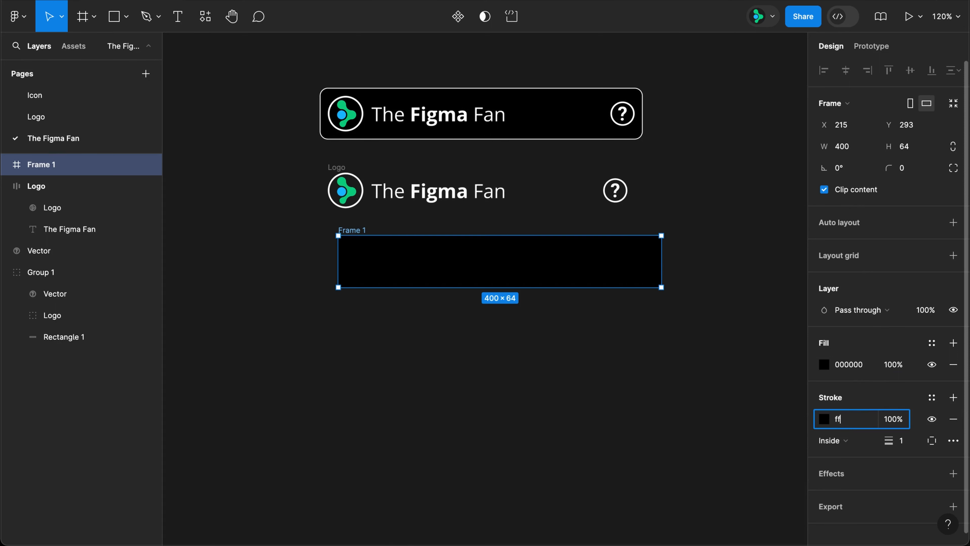
key("Return")
left_click(905, 168)
type("10")
key("Return")
Move the loose Logo and question mark icon together into Frame 1
left_click_drag(661, 158, 322, 205)
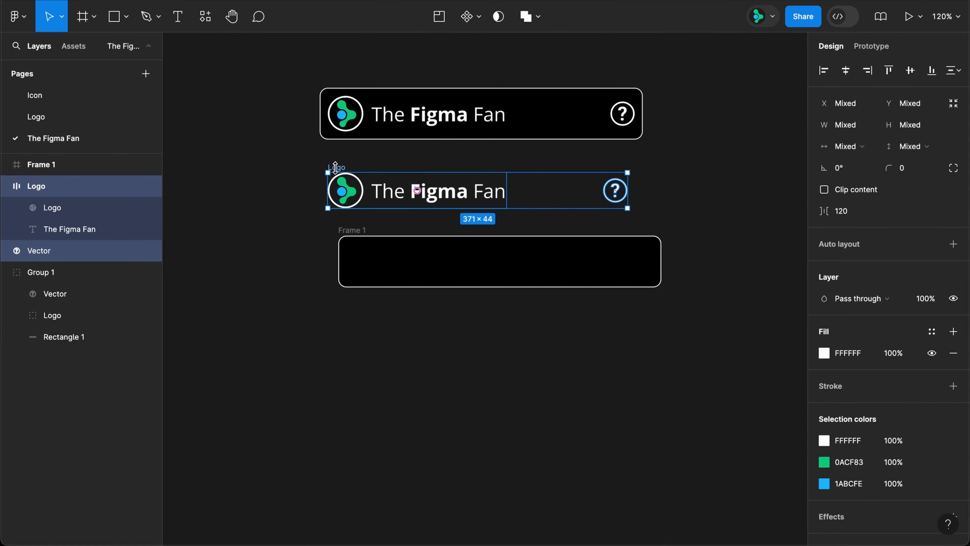
left_click_drag(335, 168, 360, 240)
left_click(360, 240)
Align the Logo to Frame 1's left edge and nudge it 10 px inward
left_click(402, 264)
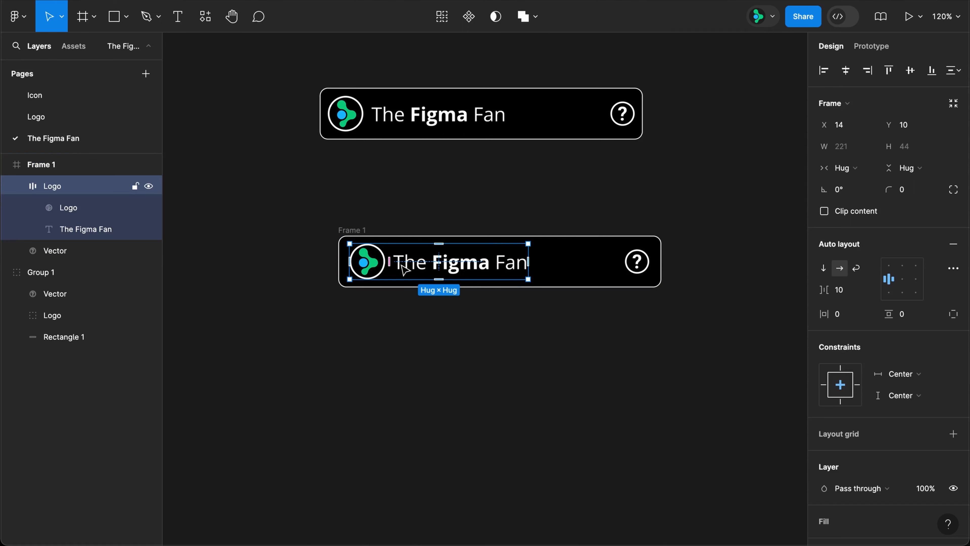
key("alt+a")
key("shift+Right")
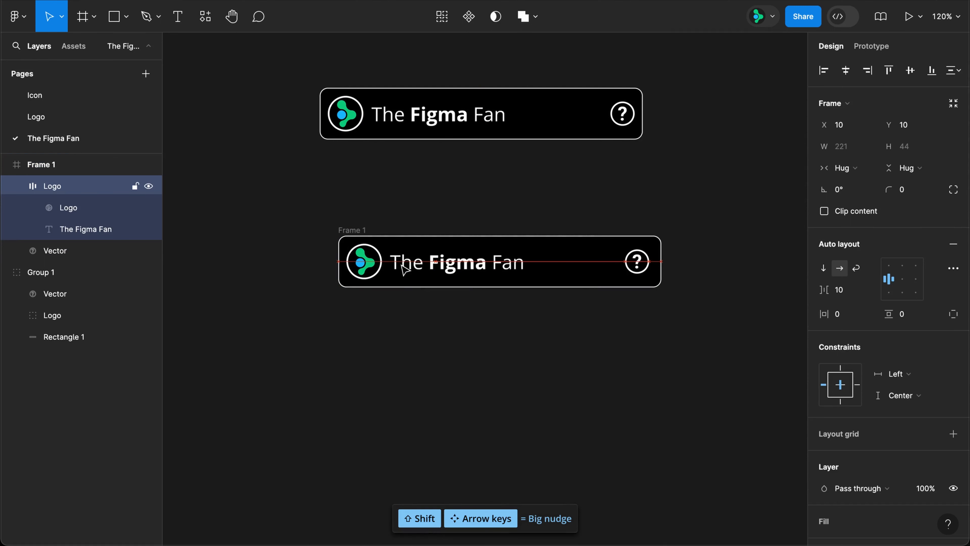
Align the question mark icon to Frame 1's right edge and nudge it 10 px inward
left_click(637, 265)
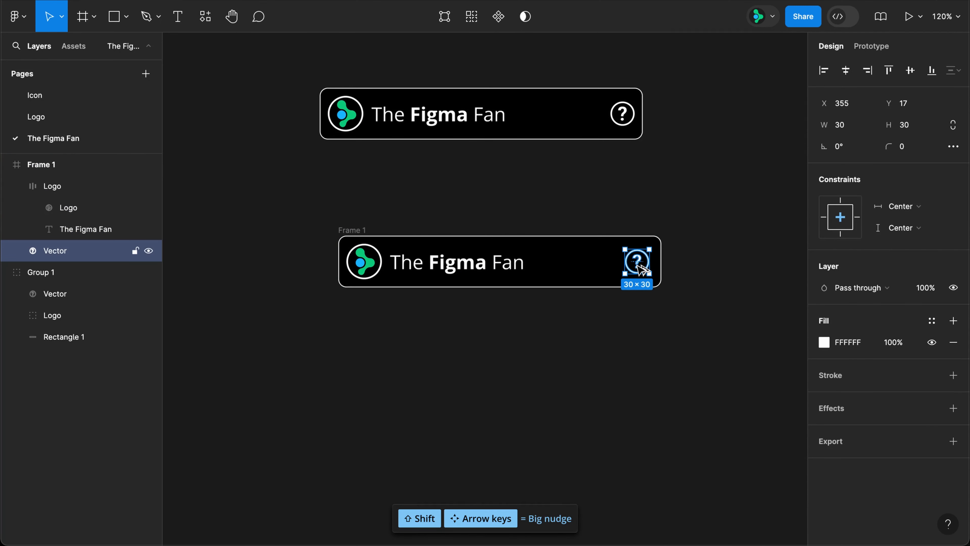
key("alt+d")
key("shift+Left")
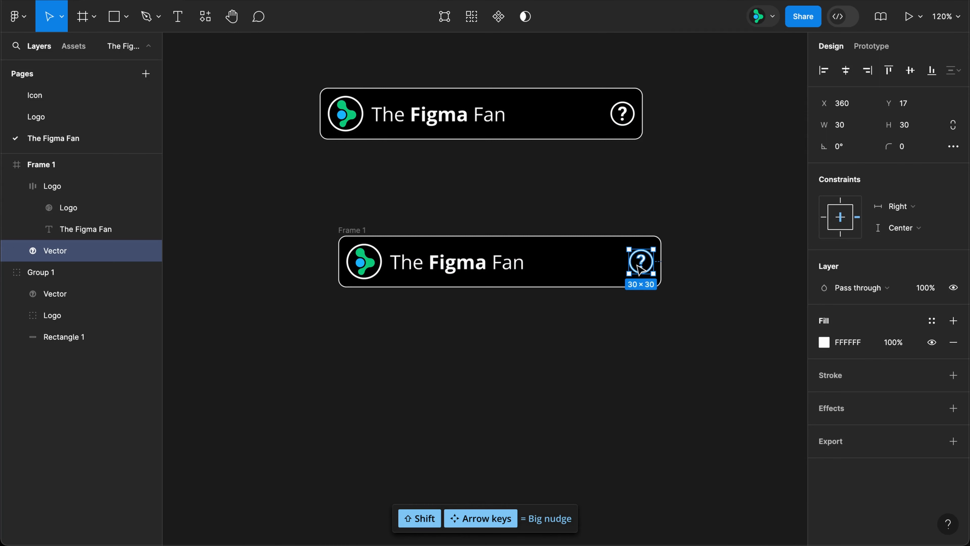
Move Frame 1 beneath the grouped header to X 192, Y 221, and try resizing it from its right edge
left_click(458, 267)
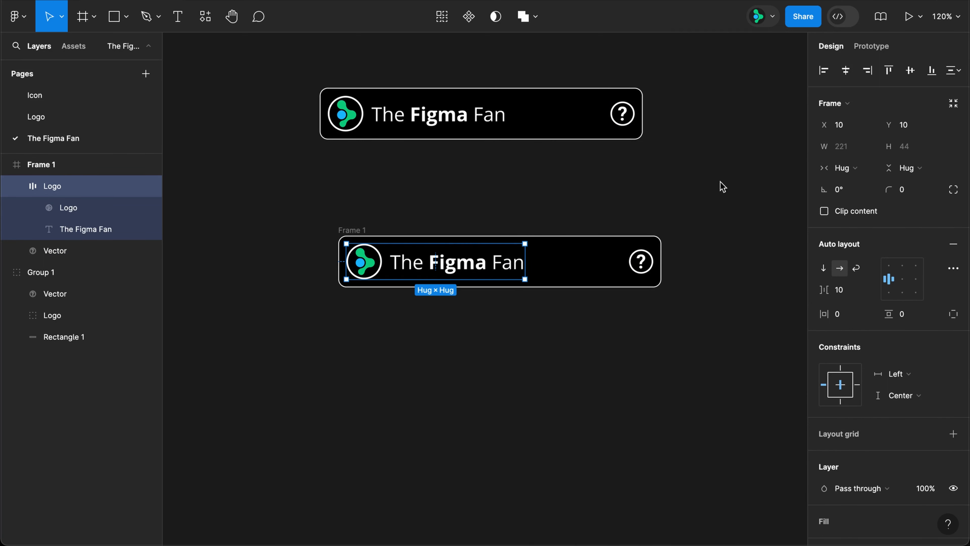
left_click_drag(352, 226, 336, 165)
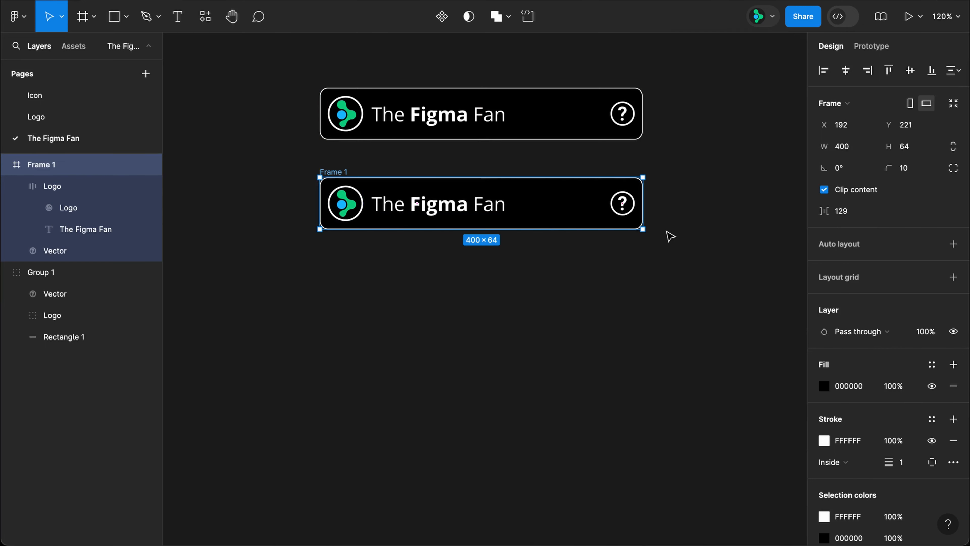
mouse_move(643, 220)
left_mouse_down()
mouse_move(552, 220)
mouse_move(644, 219)
left_mouse_up()
Paste another copy of the Logo and question mark icon below Frame 1 and wrap both in an auto layout frame
left_click(677, 363)
key("ctrl+v")
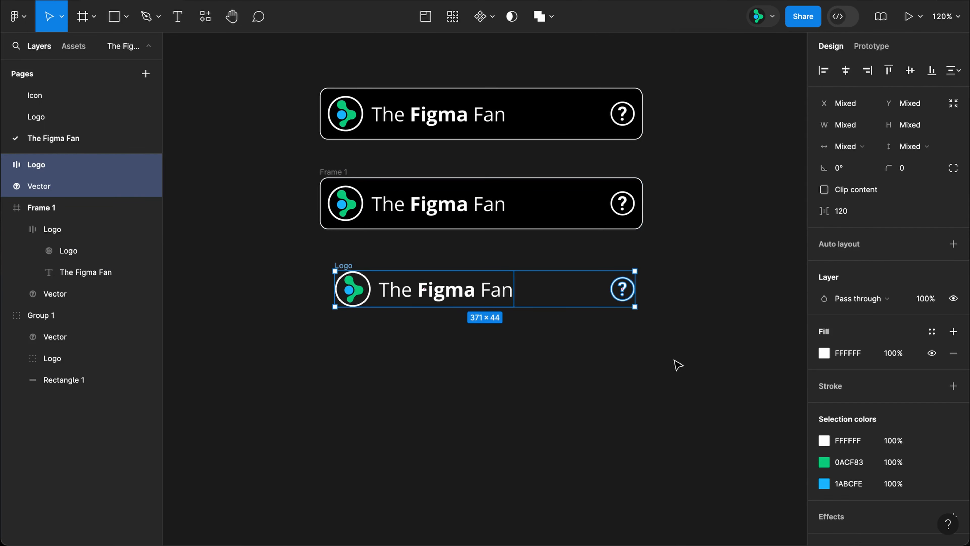
key("shift+a")
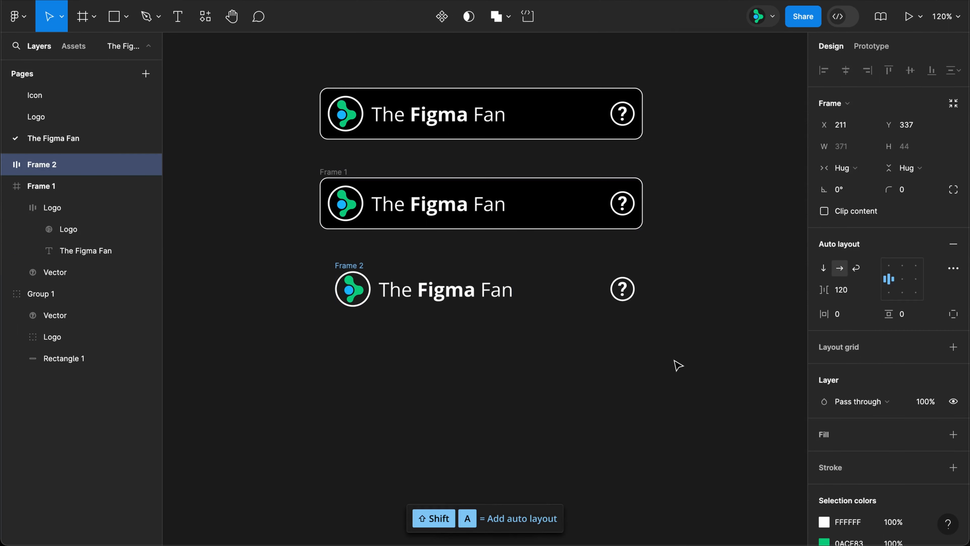
Set Frame 2's horizontal and vertical auto layout padding to 10
left_click(841, 318)
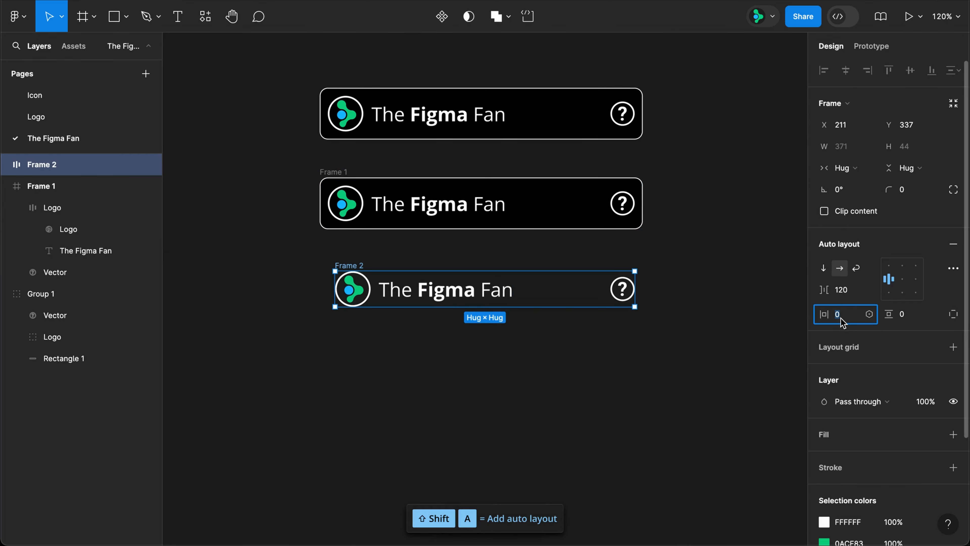
type("10")
key("Tab")
type("1")
key("Return")
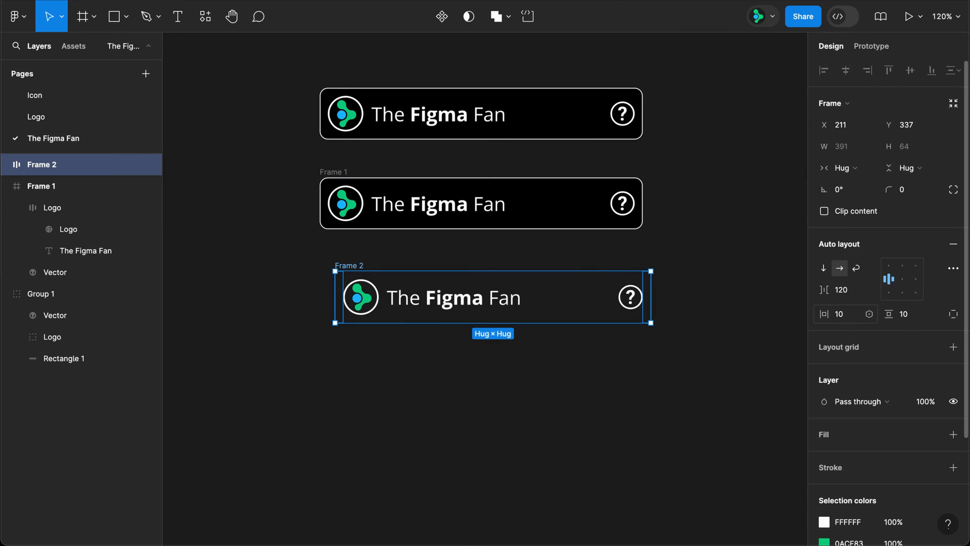
Add a solid black 000000 fill to Frame 2
scroll(863, 336, "down", 4)
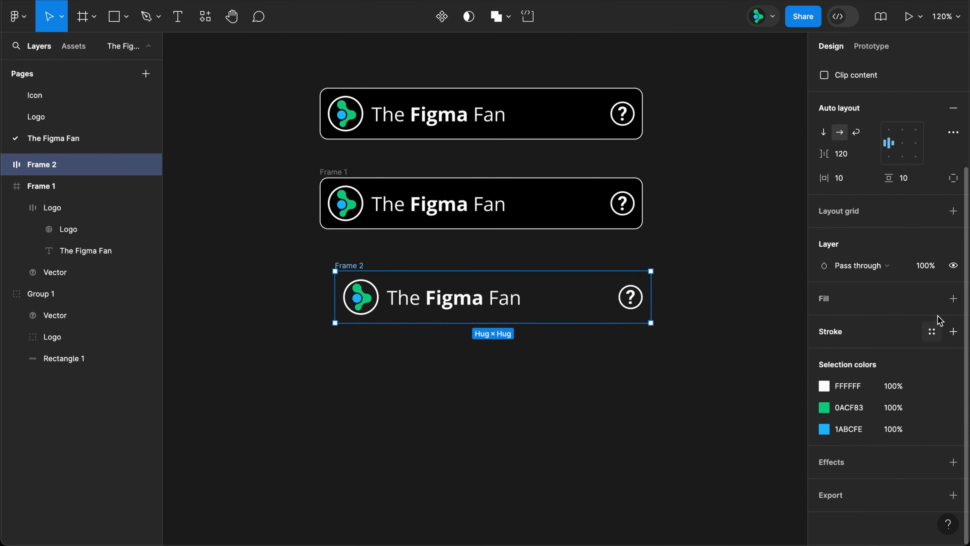
left_click(953, 298)
left_click(855, 321)
type("000")
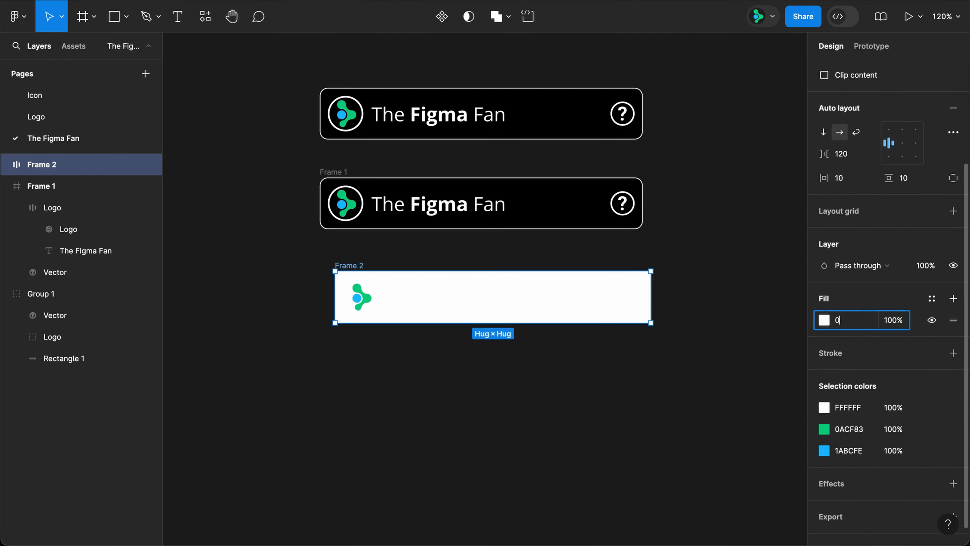
key("Return")
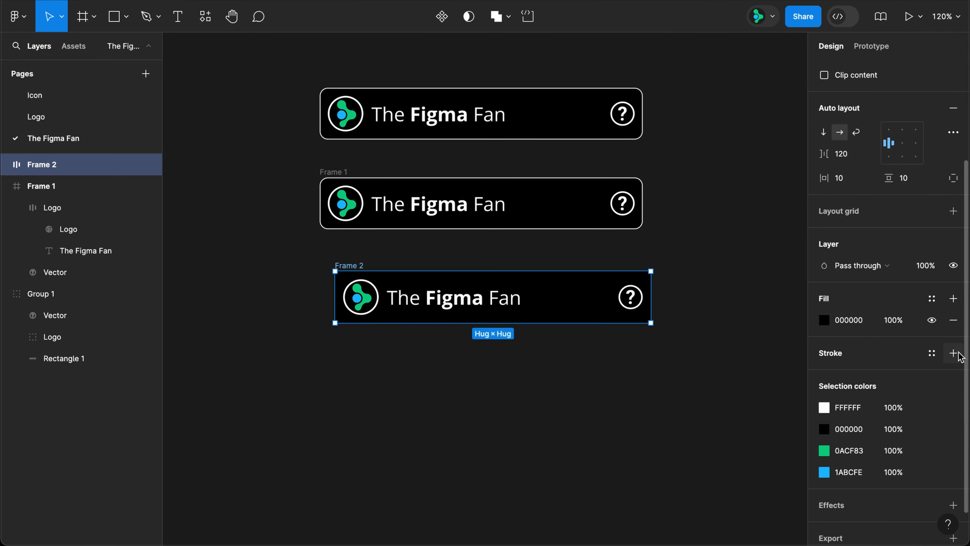
Add a white FFFFFF stroke to Frame 2
left_click(953, 353)
left_click(870, 373)
type("fff")
key("Return")
Set Frame 2's corner radius to 10
scroll(870, 373, "up", 3)
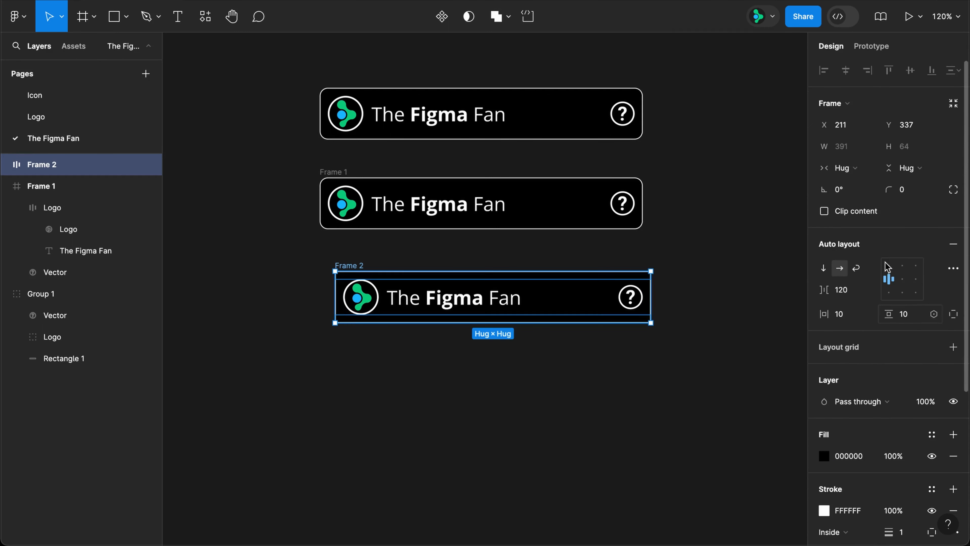
left_click(917, 188)
type("10")
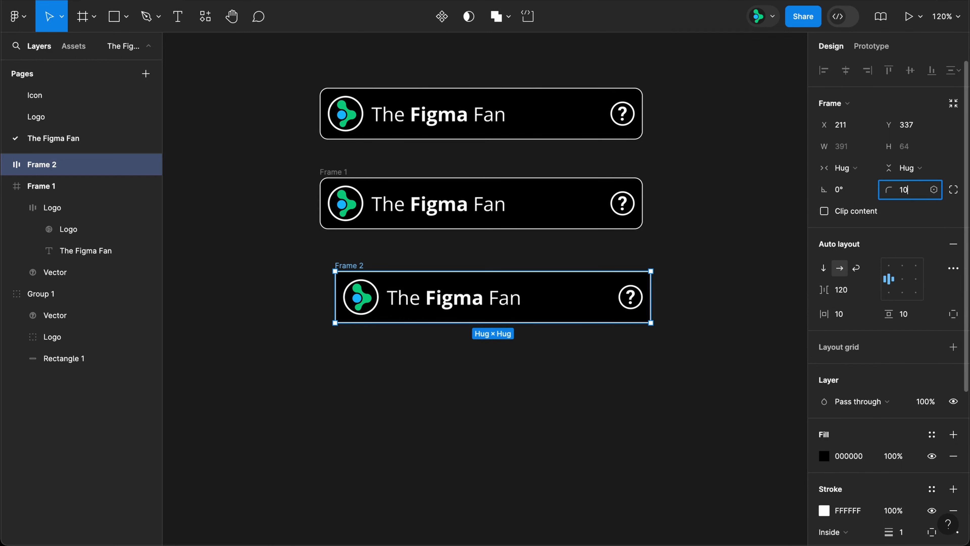
key("Return")
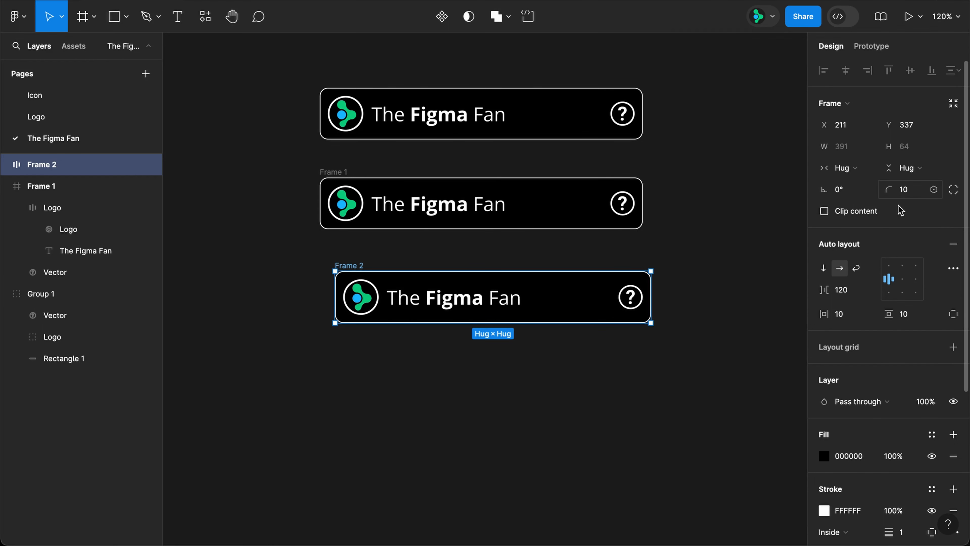
Widen Frame 2 to 417 from its right edge and set its auto layout gap to Auto
left_click_drag(654, 304, 673, 312)
left_click(830, 290)
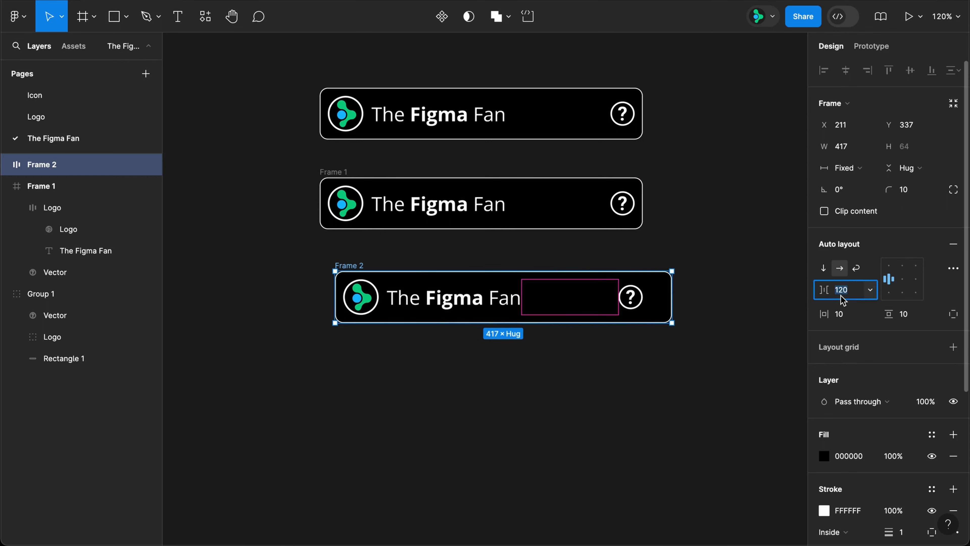
type("auto")
key("Return")
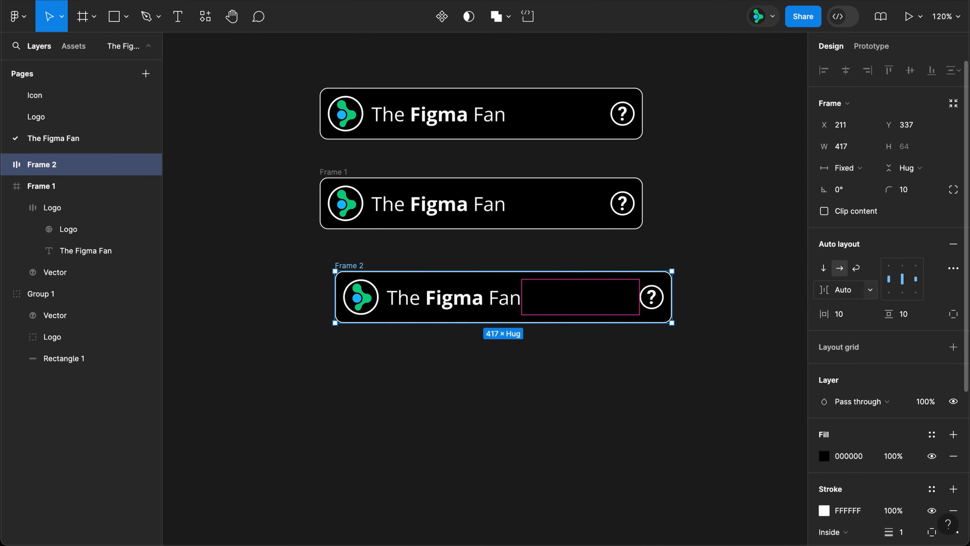
Widen Frame 2 to 449 from its right edge and open its horizontal sizing options
left_click_drag(673, 311, 697, 312)
key("Return")
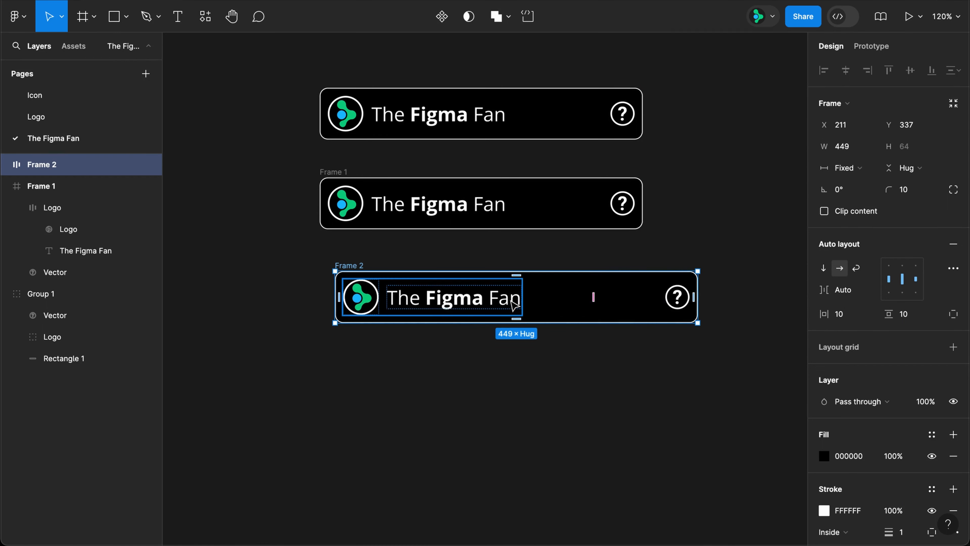
left_click(836, 171)
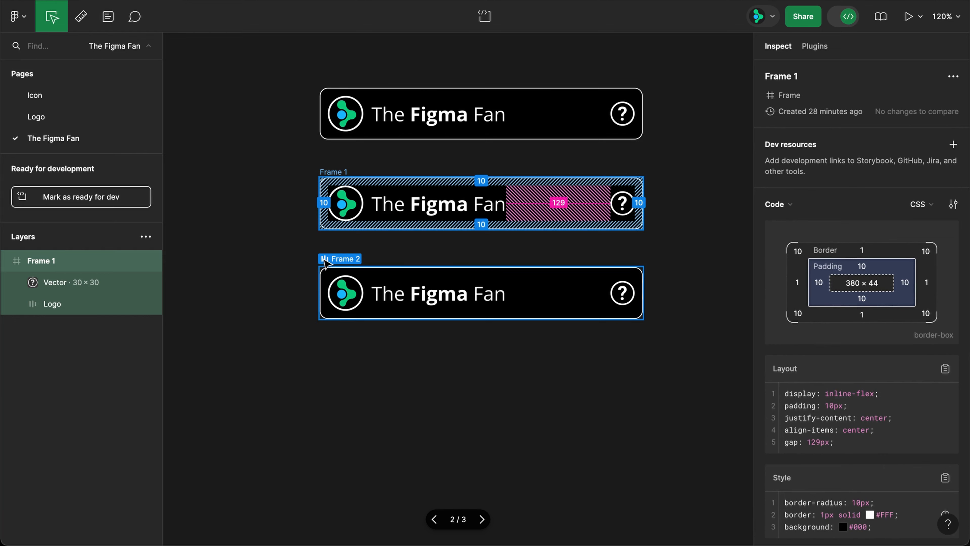
Inspect Frame 2 in Dev Mode, reviewing its box model, layout and style CSS, selection colors and assets
left_click(327, 261)
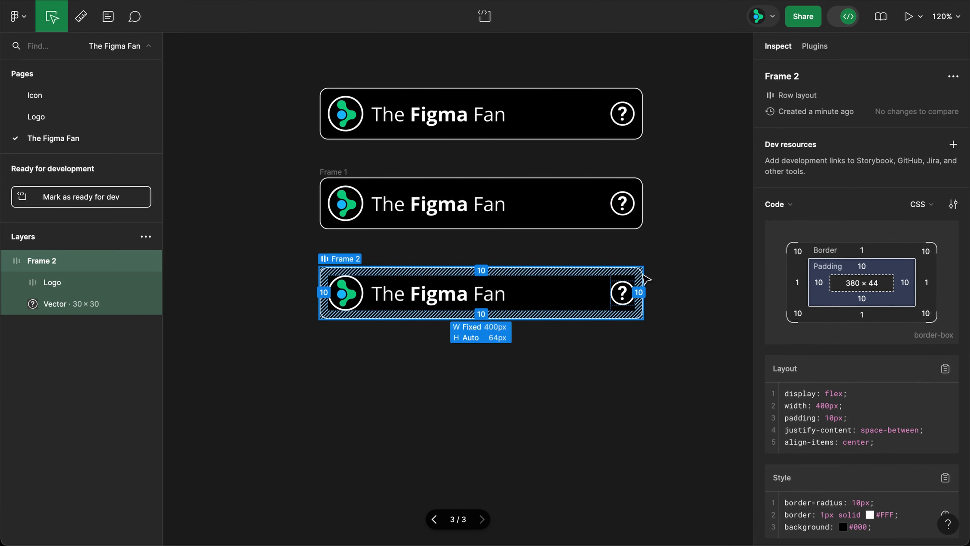
scroll(865, 301, "down", 5)
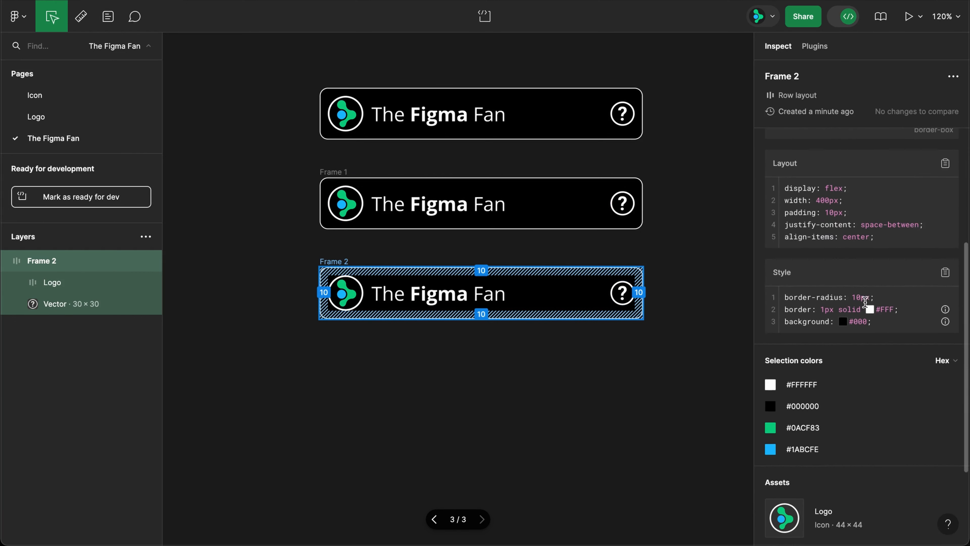
scroll(865, 302, "down", 3)
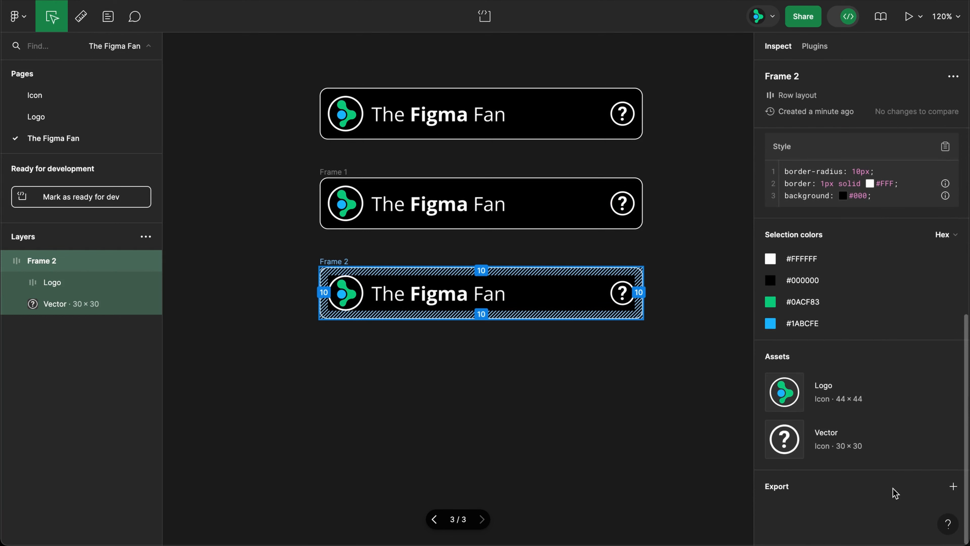
scroll(895, 491, "up", 1)
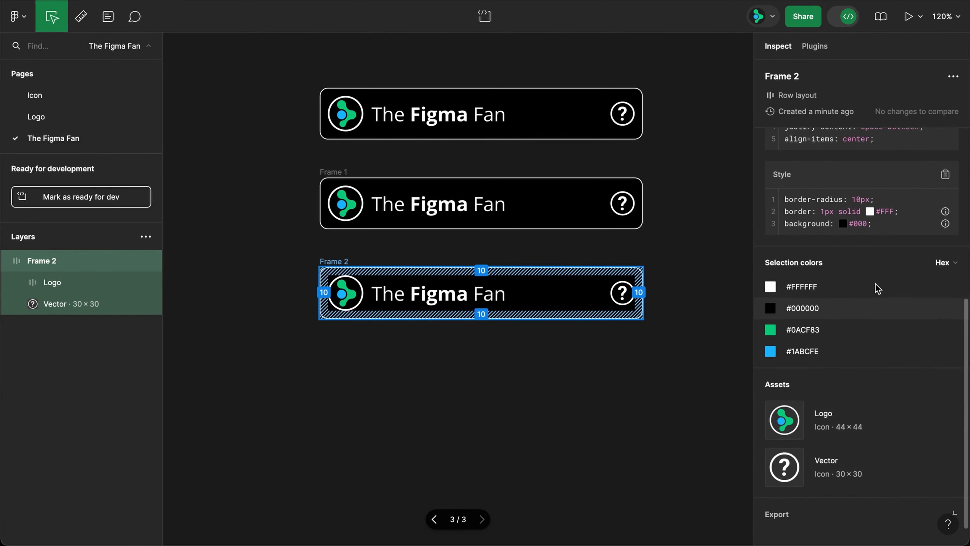
scroll(875, 201, "up", 5)
scroll(874, 200, "up", 3)
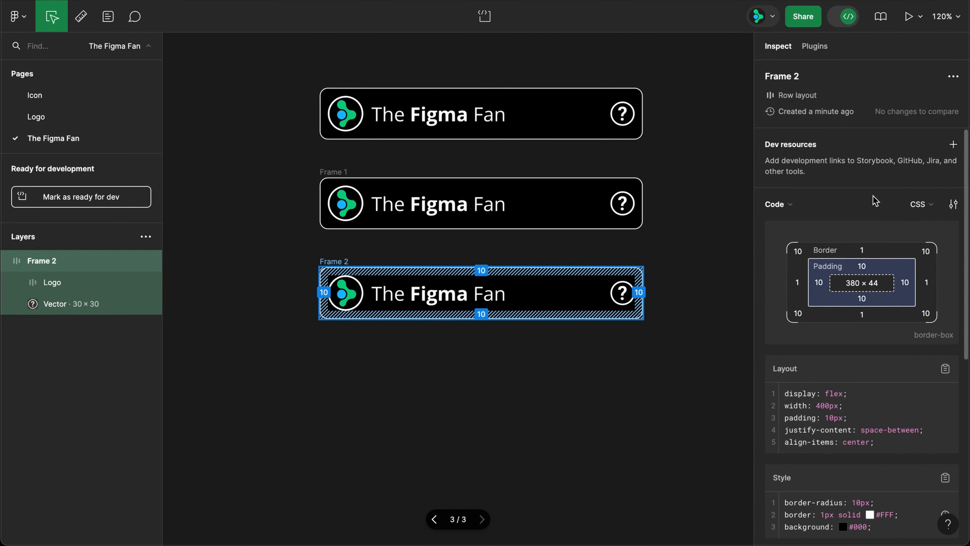